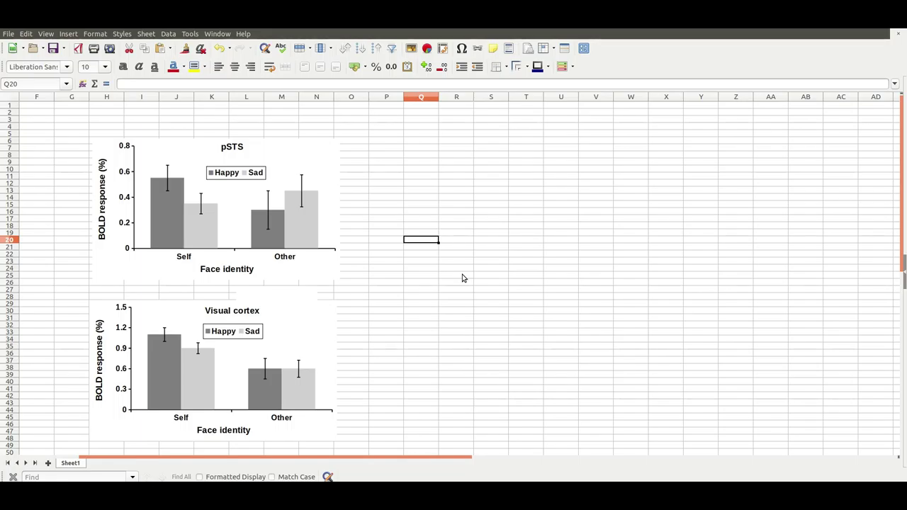
# Check the cell ranges behind the pSTS and Visual cortex charts, then bring up Firefox's start page.
pyautogui.moveTo(71, 132); pyautogui.dragTo(377, 293)
pyautogui.click(421, 261)
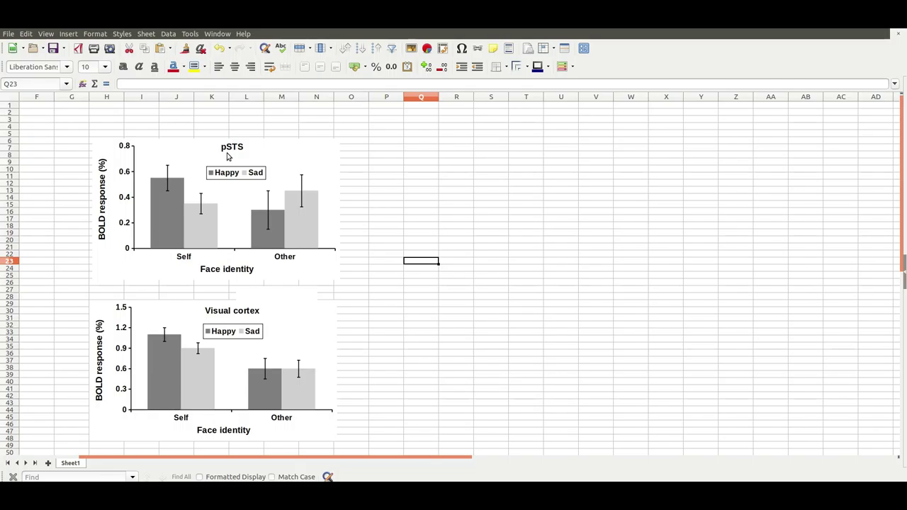
pyautogui.moveTo(79, 298); pyautogui.dragTo(376, 440)
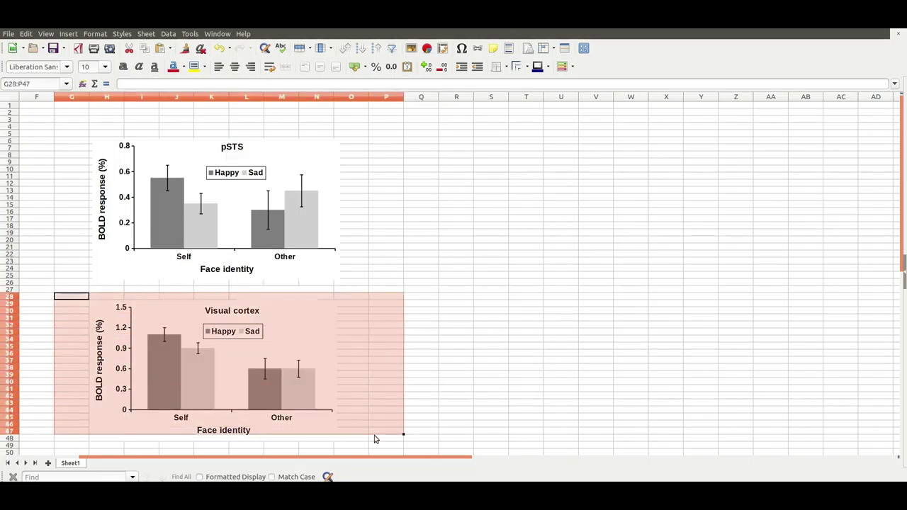
pyautogui.click(421, 255)
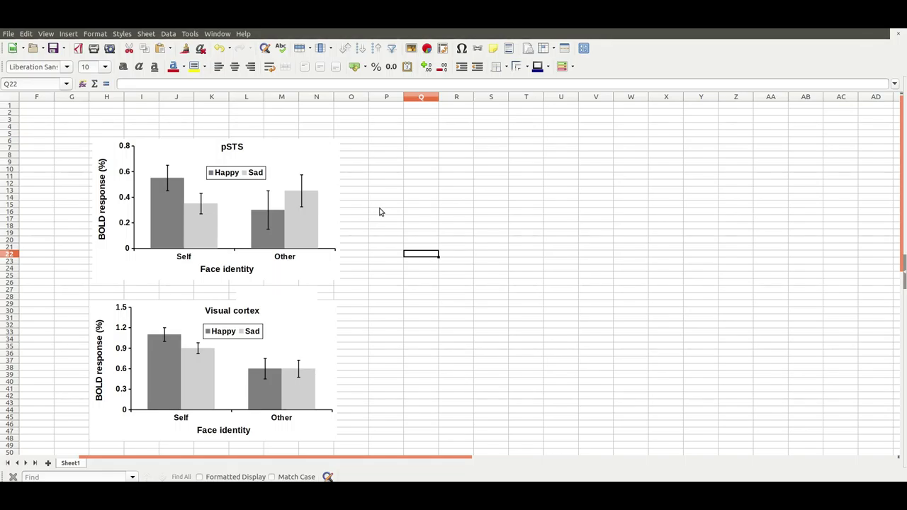
pyautogui.moveTo(81, 134); pyautogui.dragTo(380, 286)
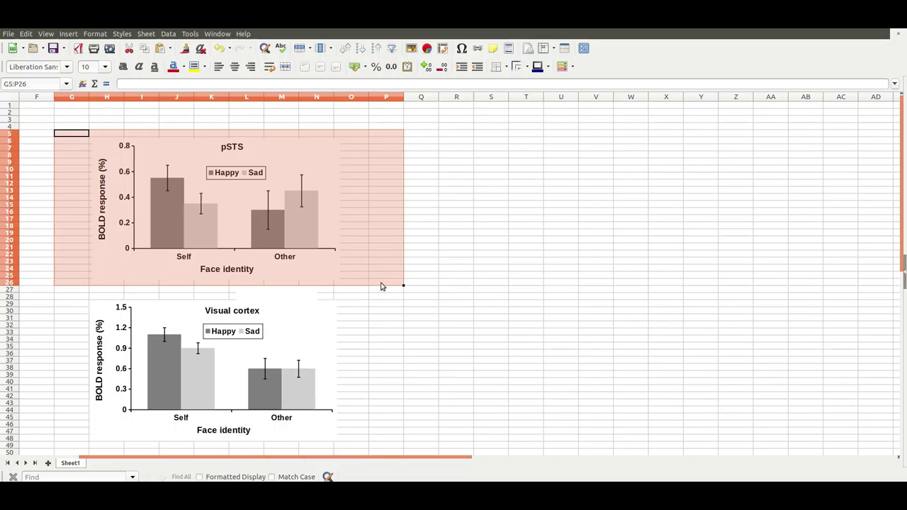
pyautogui.click(422, 250)
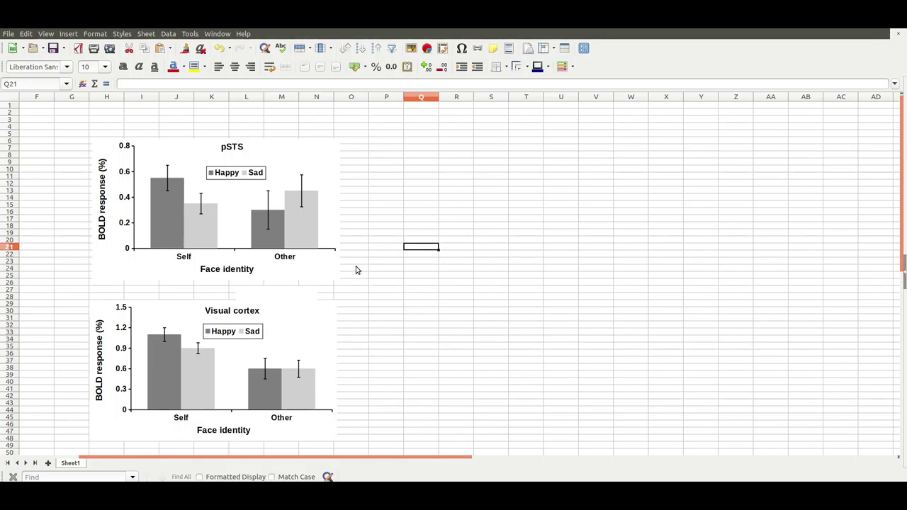
pyautogui.moveTo(73, 297); pyautogui.dragTo(354, 448)
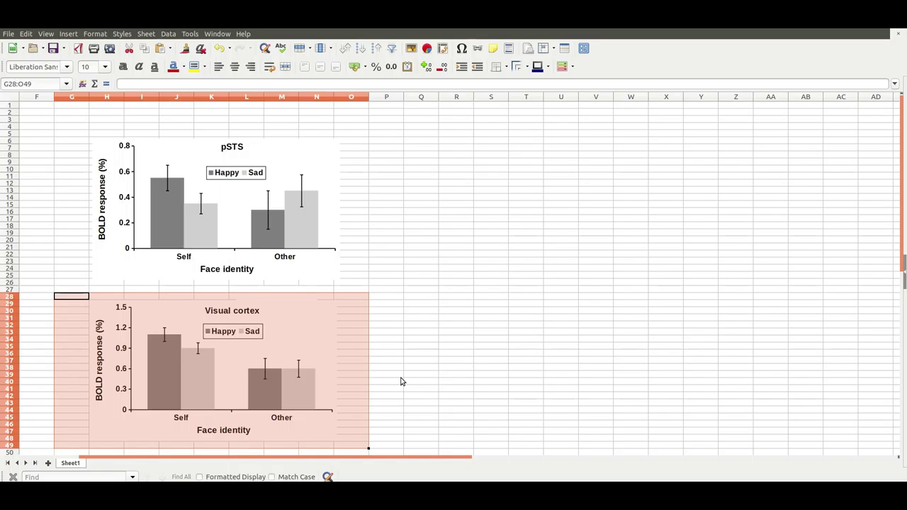
pyautogui.click(400, 382)
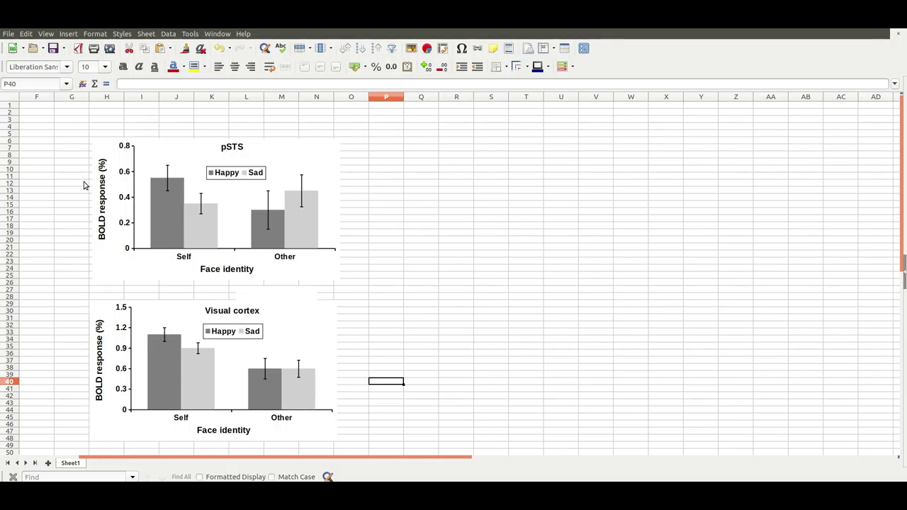
pyautogui.click(367, 319)
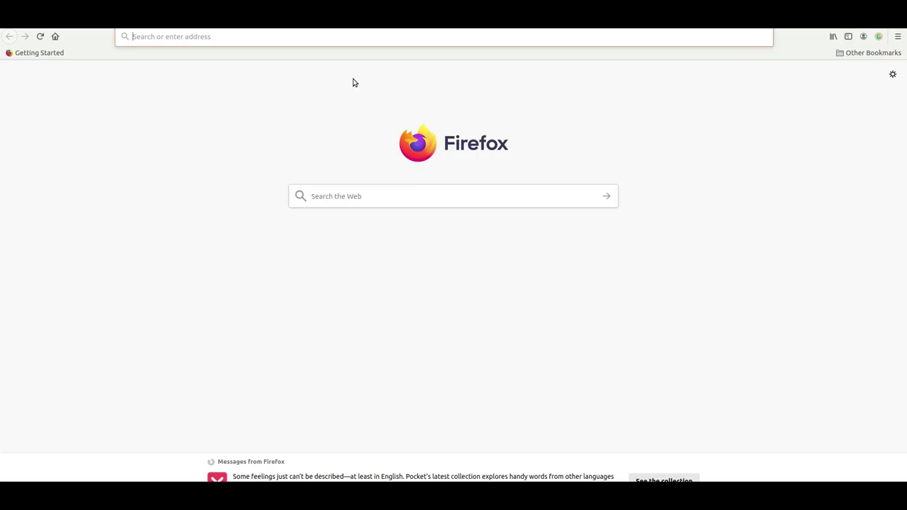
# Search Ecosia for 'human brain', fixing the misspelled 'humain'.
pyautogui.write('hu')
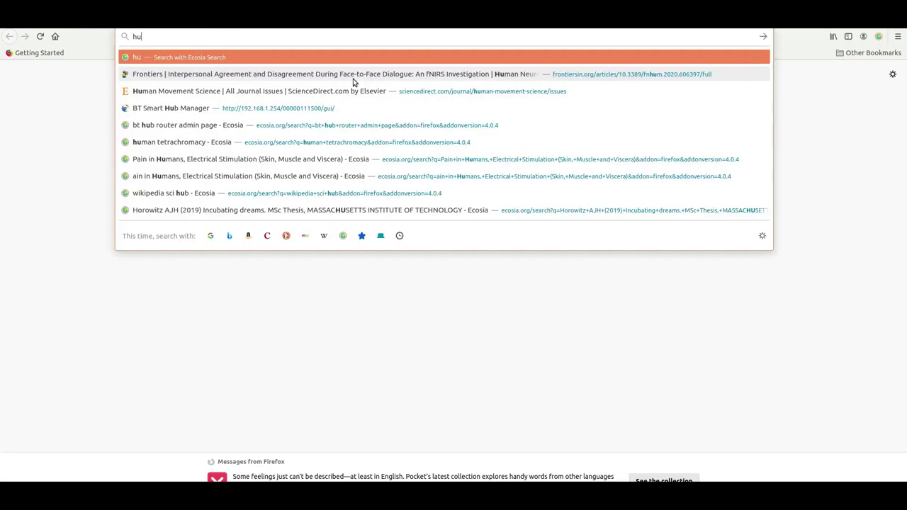
pyautogui.write('main brain')
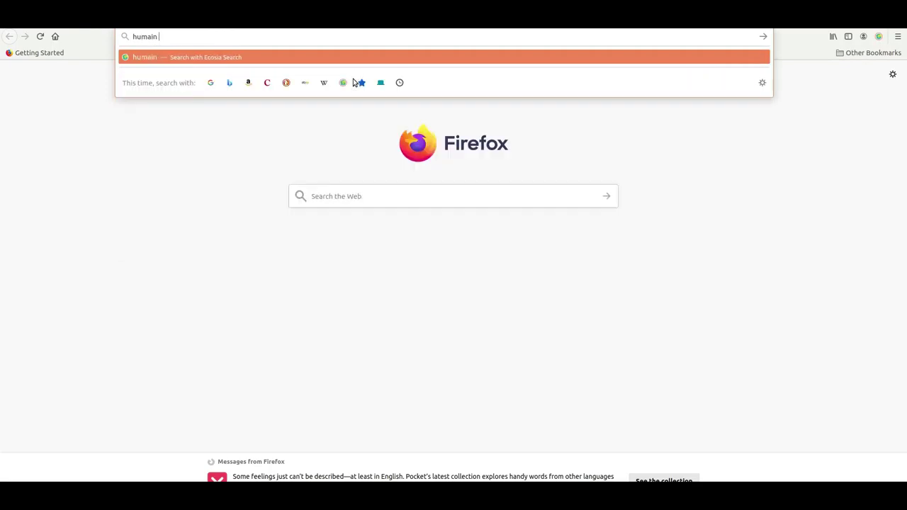
pyautogui.press('Left')
pyautogui.press('Left')
pyautogui.press('Left')
pyautogui.press('Left')
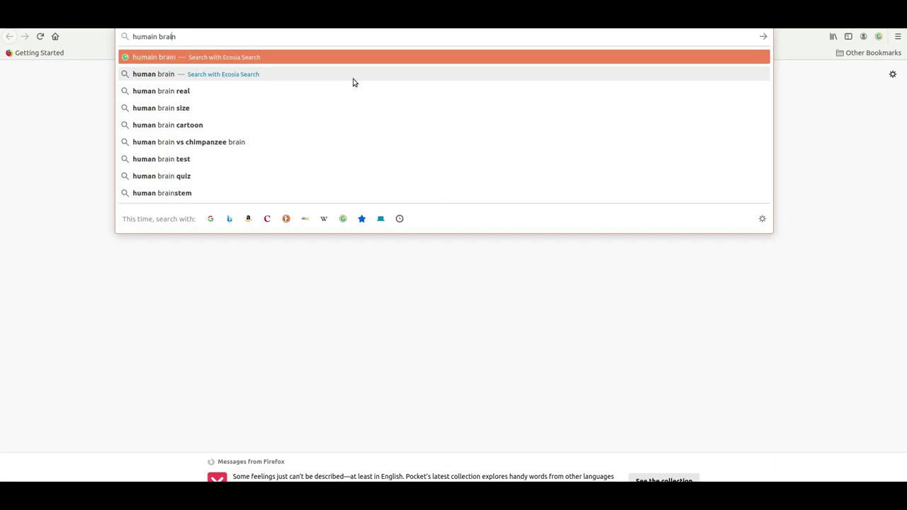
pyautogui.press('BackSpace')
pyautogui.press('Return')
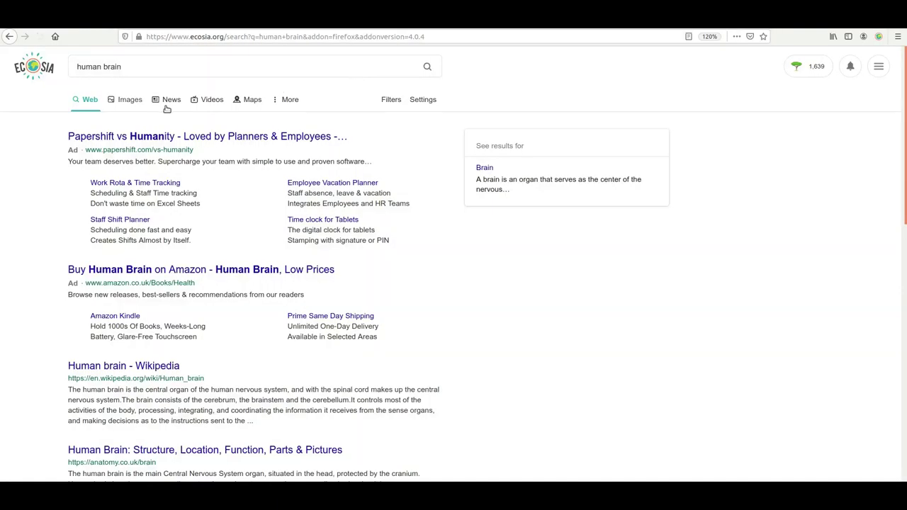
# Show image results limited to Free to share and use licences, then browse them.
pyautogui.click(139, 104)
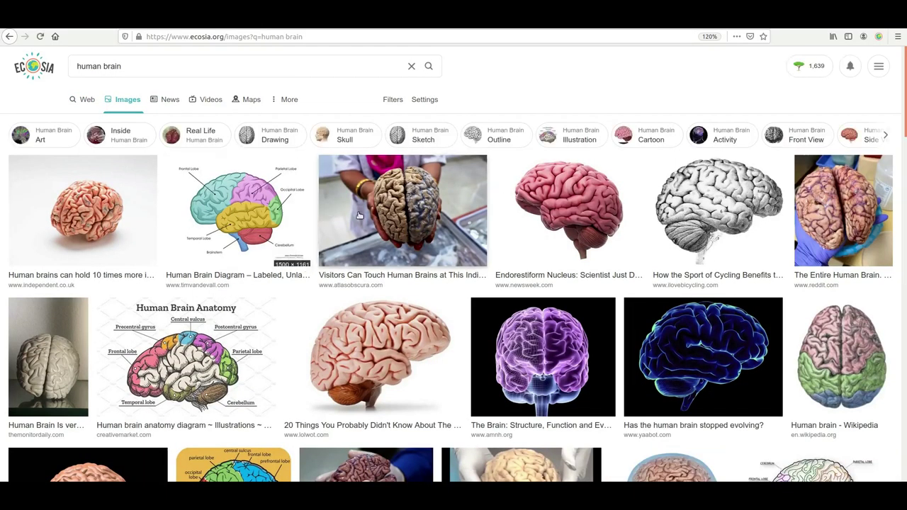
pyautogui.click(392, 100)
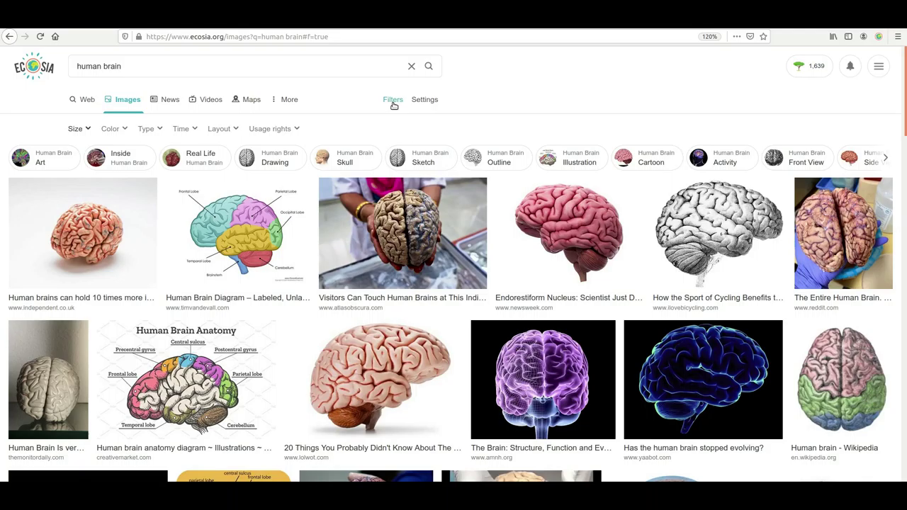
pyautogui.click(298, 129)
pyautogui.click(277, 173)
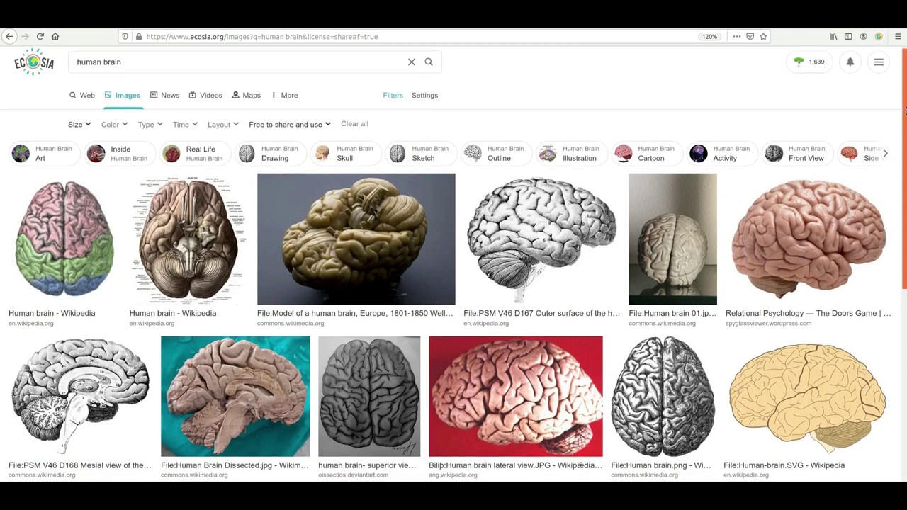
pyautogui.moveTo(905, 106); pyautogui.dragTo(905, 113)
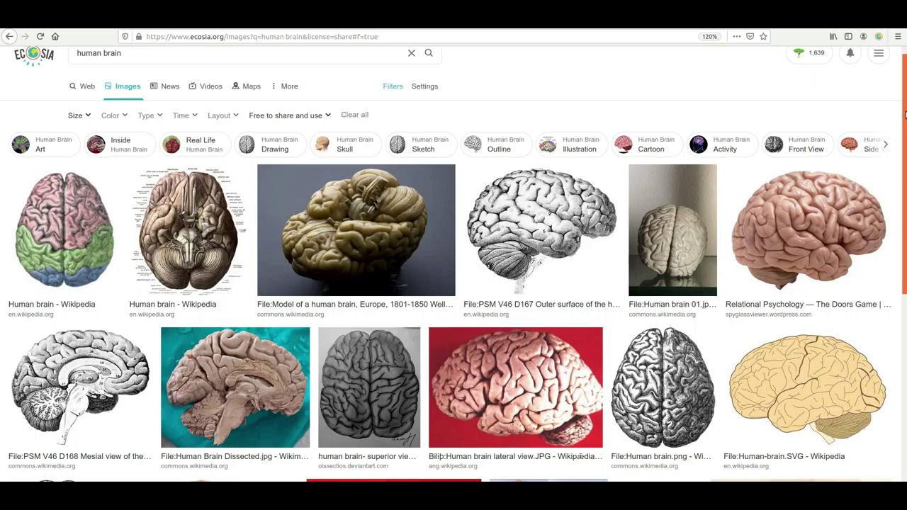
pyautogui.moveTo(905, 113); pyautogui.dragTo(899, 162)
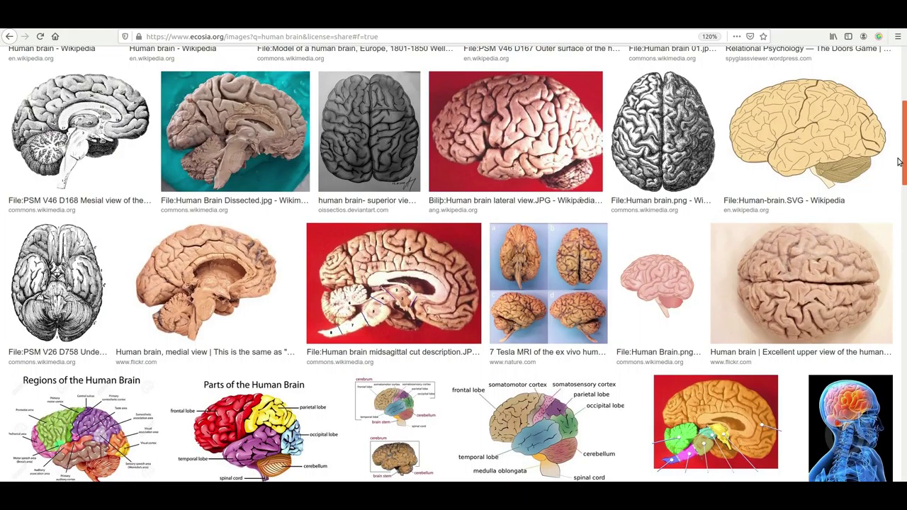
pyautogui.moveTo(898, 163); pyautogui.dragTo(898, 162)
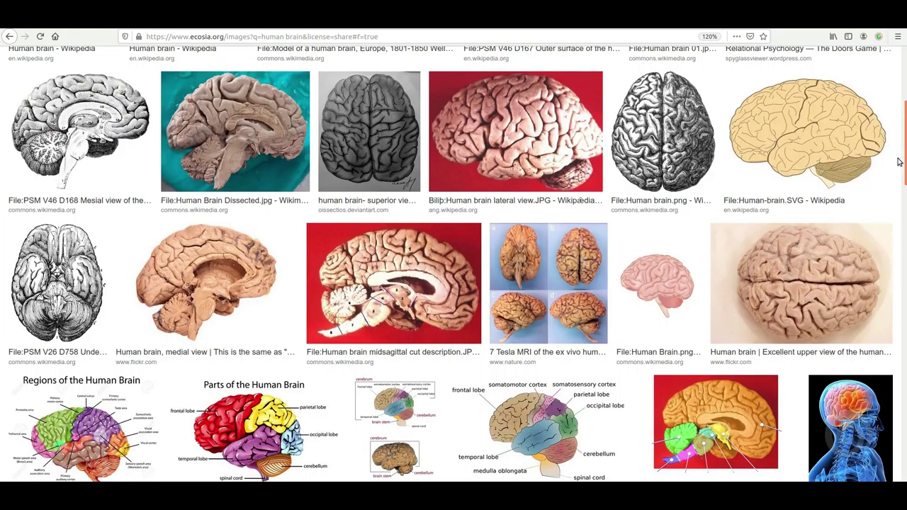
pyautogui.scroll(4, 898, 162)
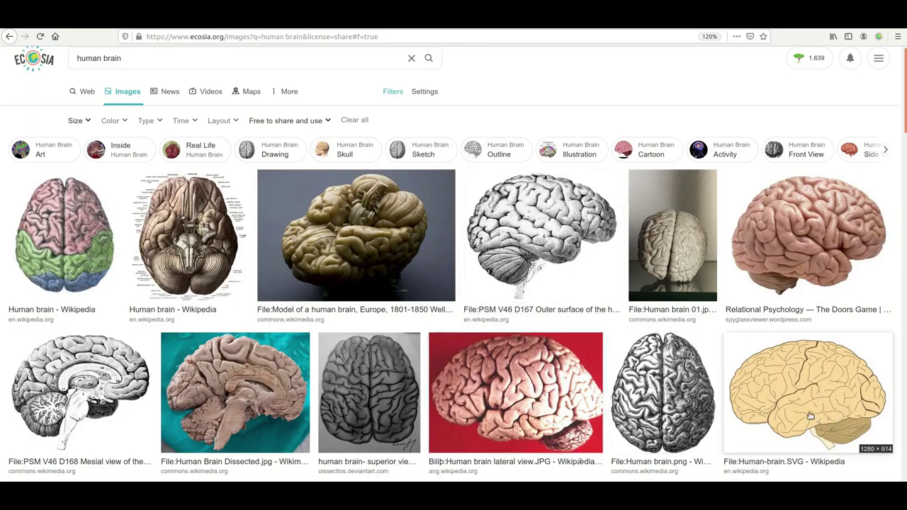
# Preview the Human-brain.SVG illustration and copy the image.
pyautogui.click(810, 417)
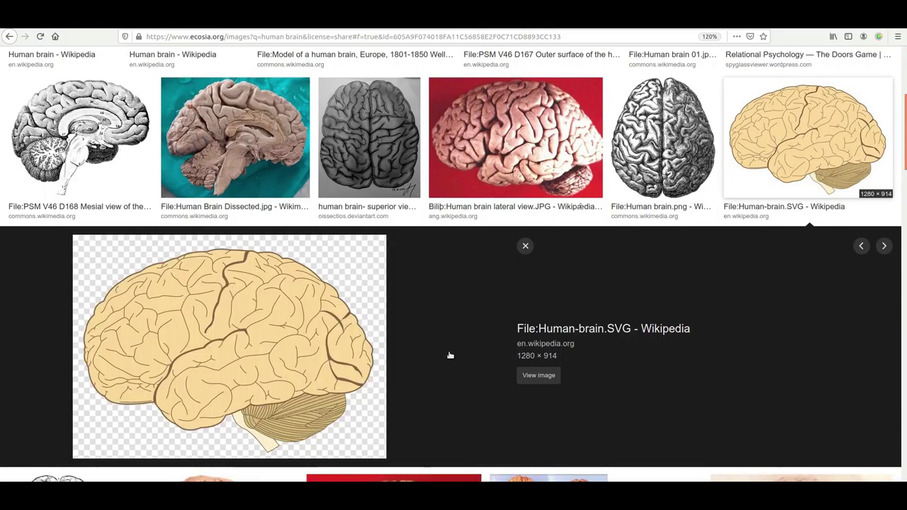
pyautogui.rightClick(215, 155)
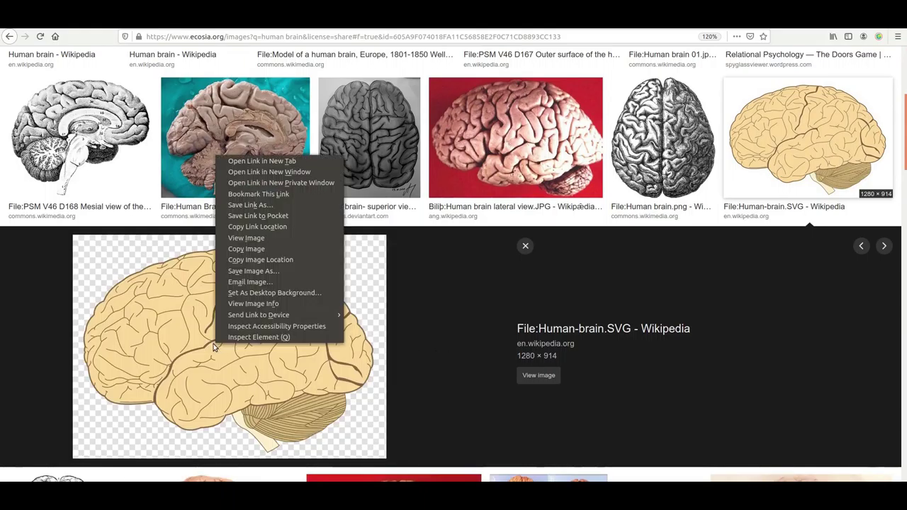
pyautogui.click(251, 251)
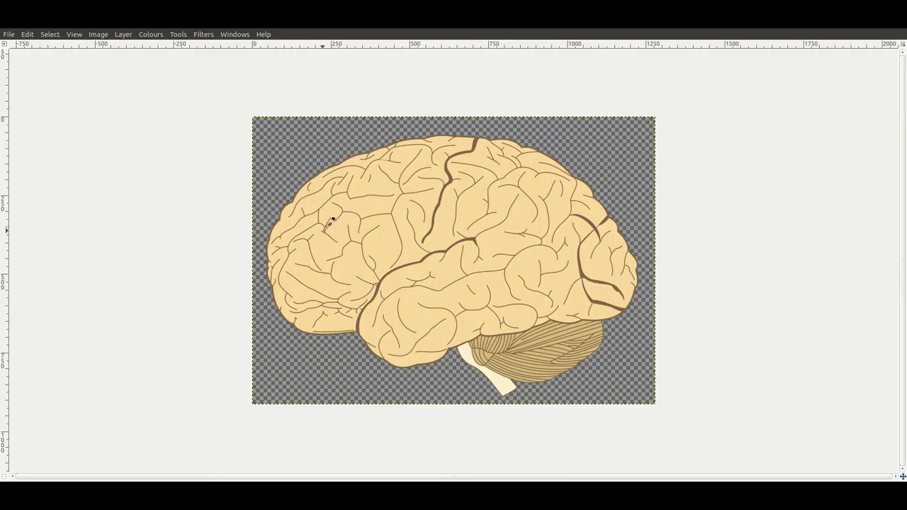
# Zoom out on the pasted brain illustration and bring up the Image menu.
pyautogui.scroll(-2, 328, 226)
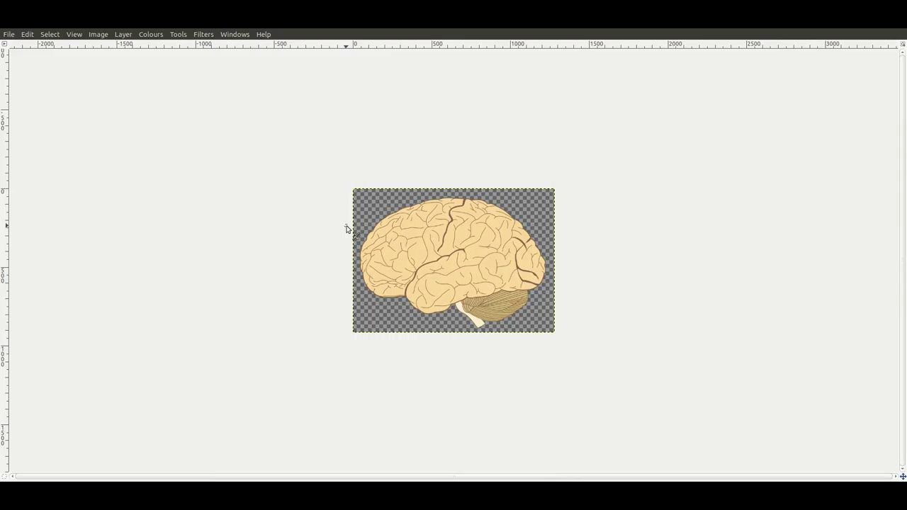
pyautogui.click(101, 36)
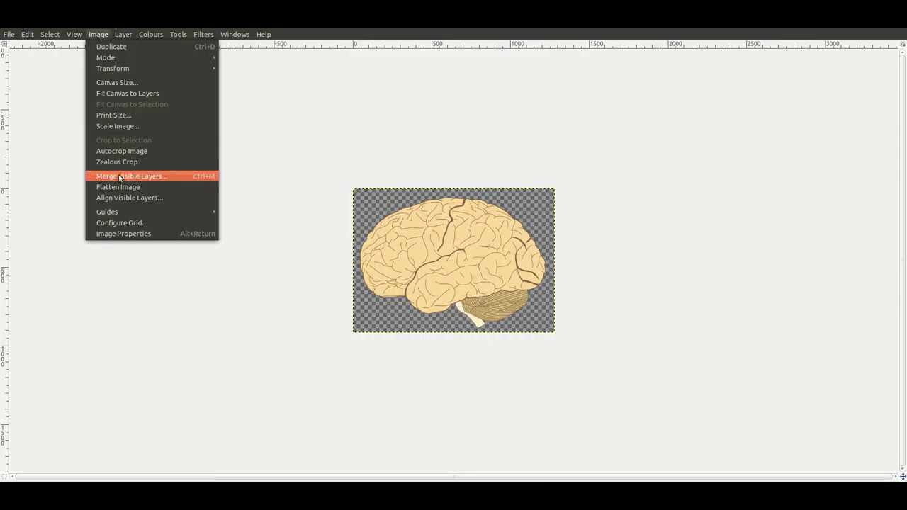
# Resize the canvas to 2500 × 1785 px with proportions linked, centring the brain.
pyautogui.click(117, 83)
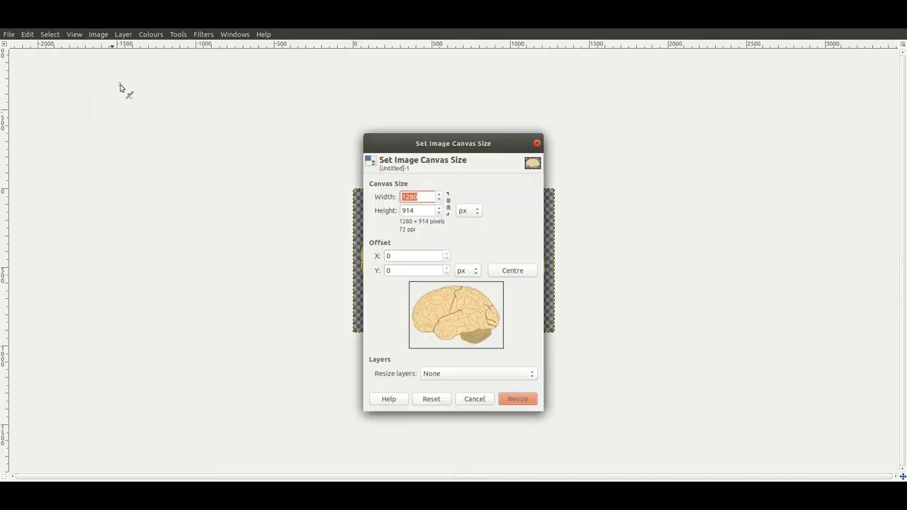
pyautogui.click(448, 205)
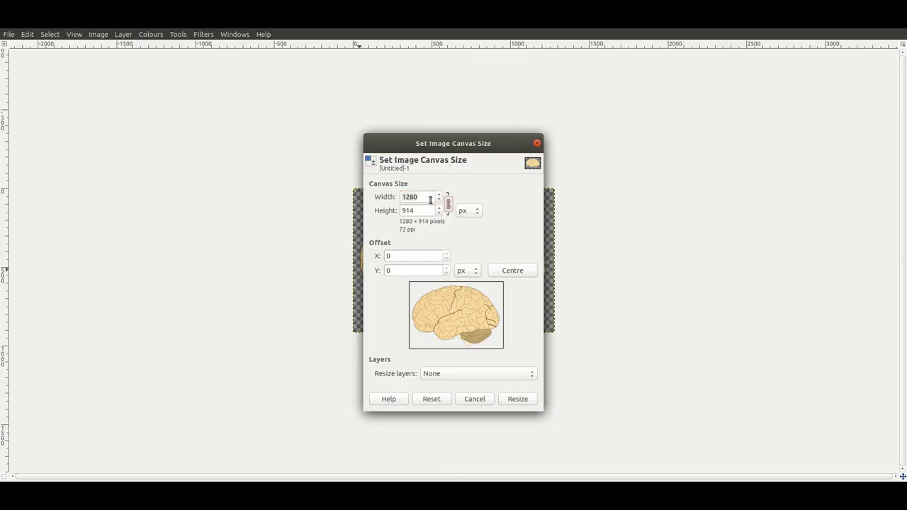
pyautogui.moveTo(430, 199); pyautogui.dragTo(383, 199)
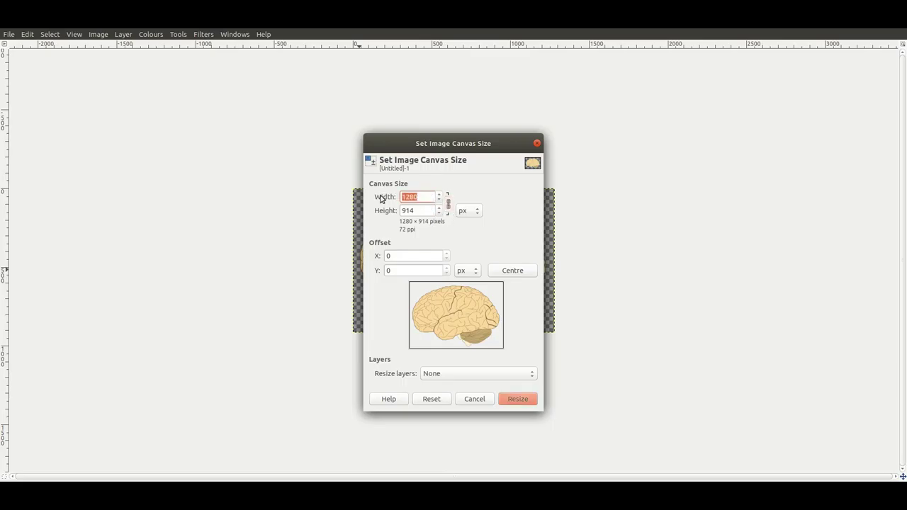
pyautogui.write('2500')
pyautogui.press('Tab')
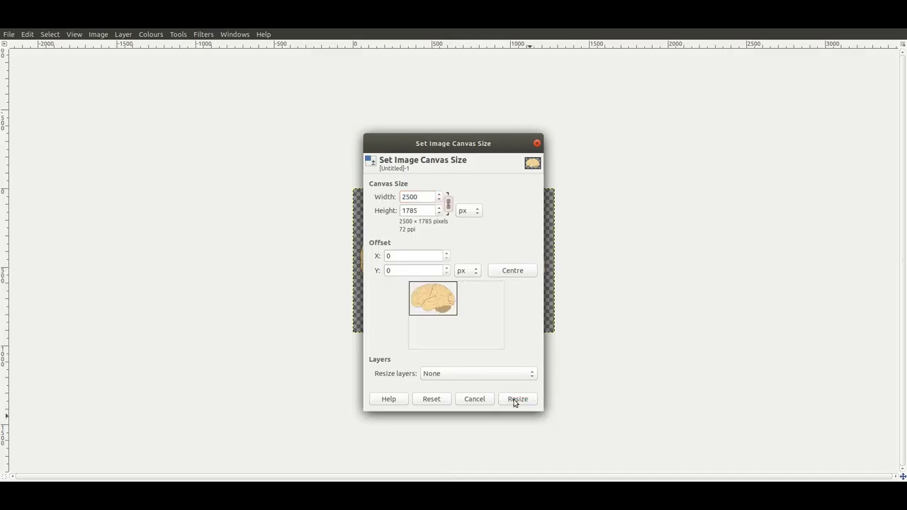
pyautogui.click(520, 272)
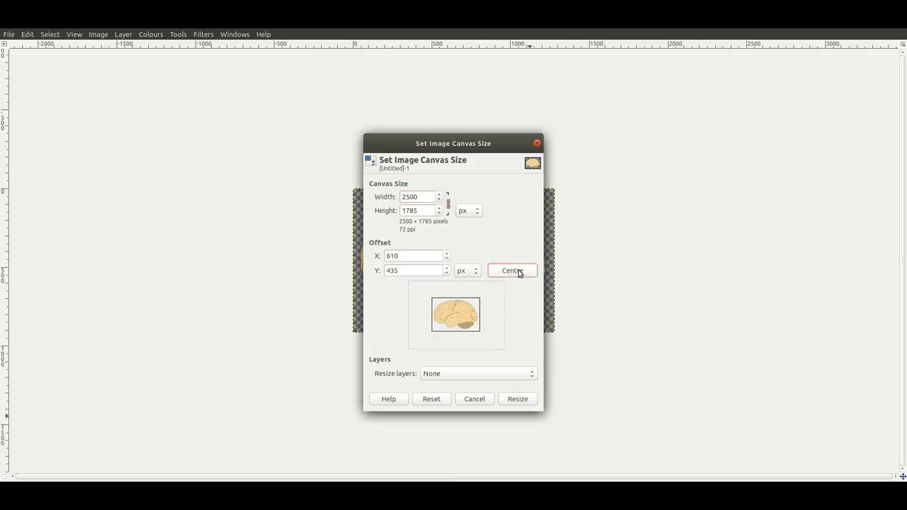
pyautogui.click(518, 400)
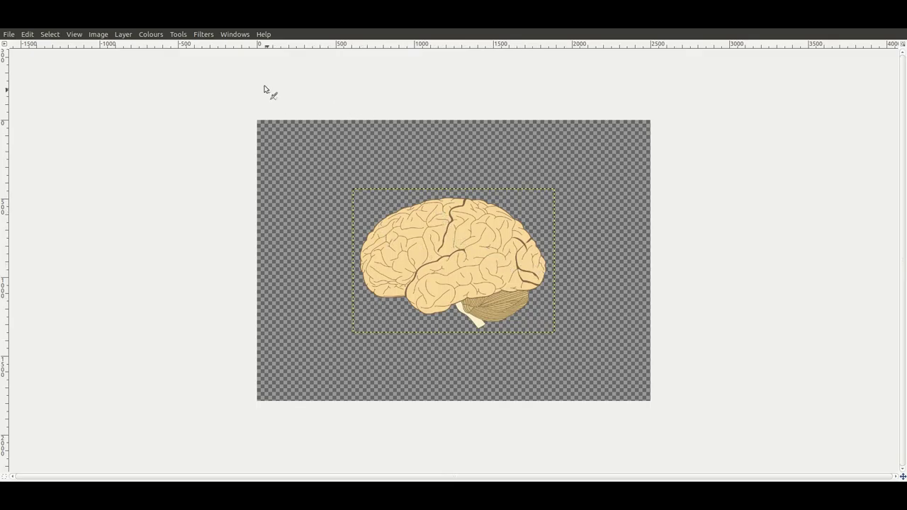
# Show the Toolbox and drag the brain layer toward the lower left with the Move tool.
pyautogui.click(178, 35)
pyautogui.moveTo(234, 34)
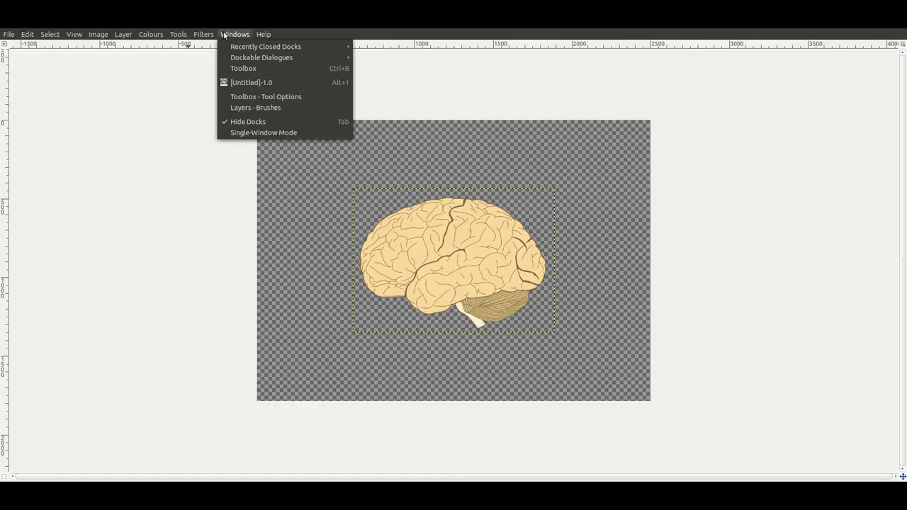
pyautogui.click(243, 67)
pyautogui.click(92, 121)
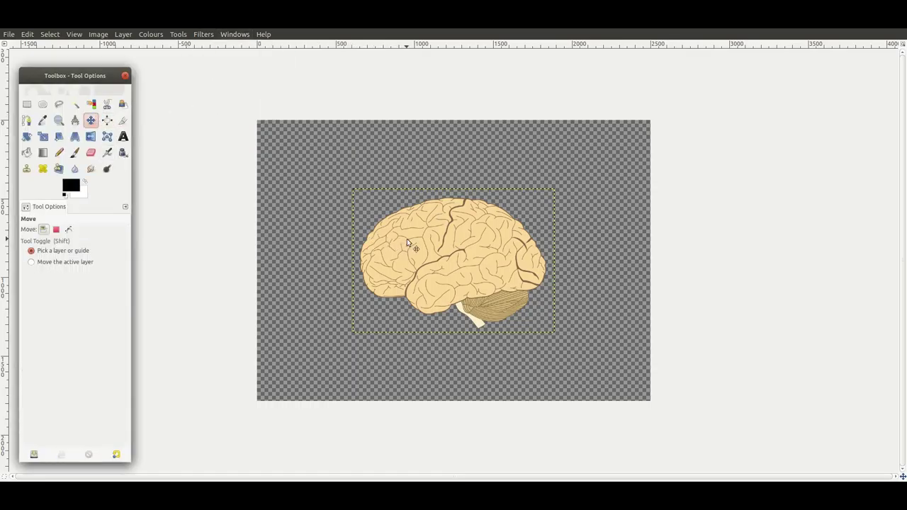
pyautogui.moveTo(409, 243); pyautogui.dragTo(324, 300)
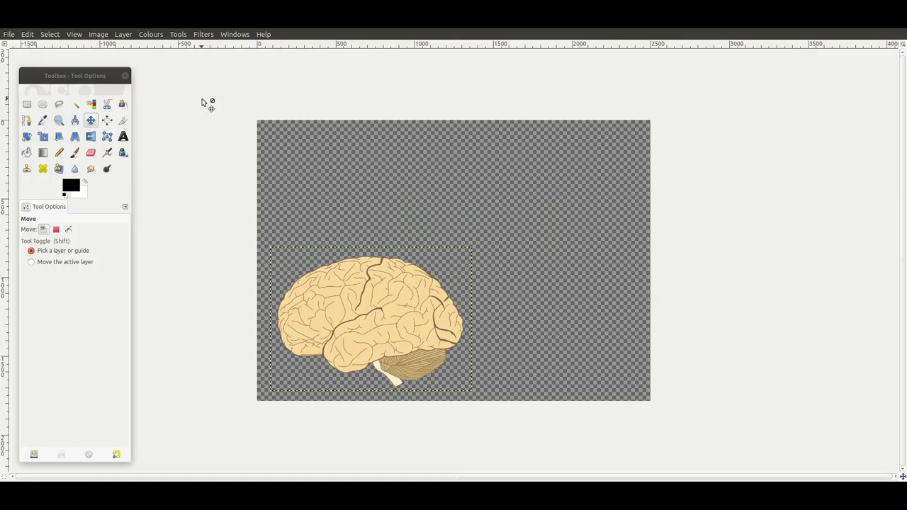
# Copy the pSTS bar chart from Calc and paste it into the GIMP image.
pyautogui.hotkey('alt', 'Tab')
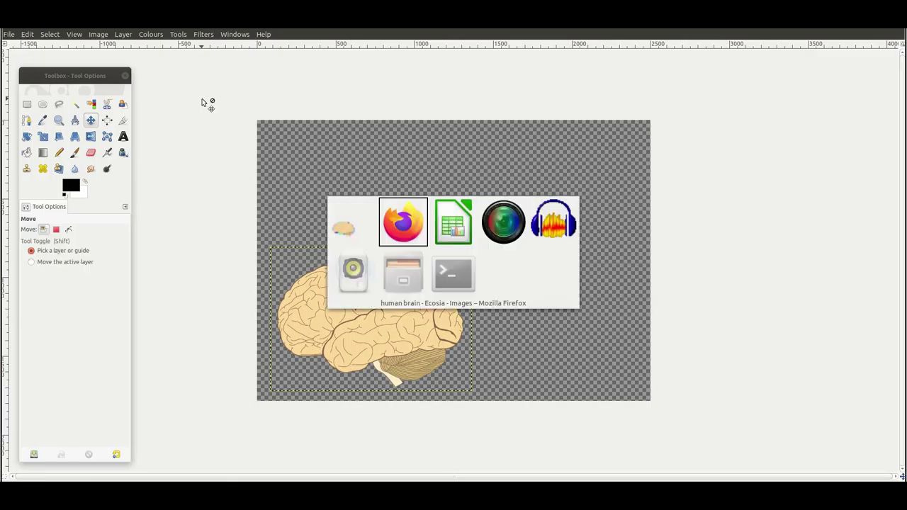
pyautogui.hotkey('alt', 'Tab')
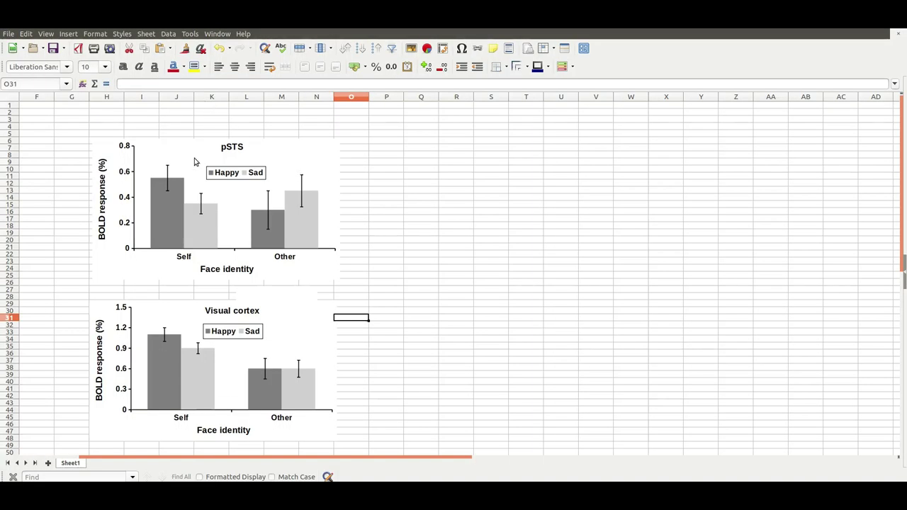
pyautogui.click(100, 146)
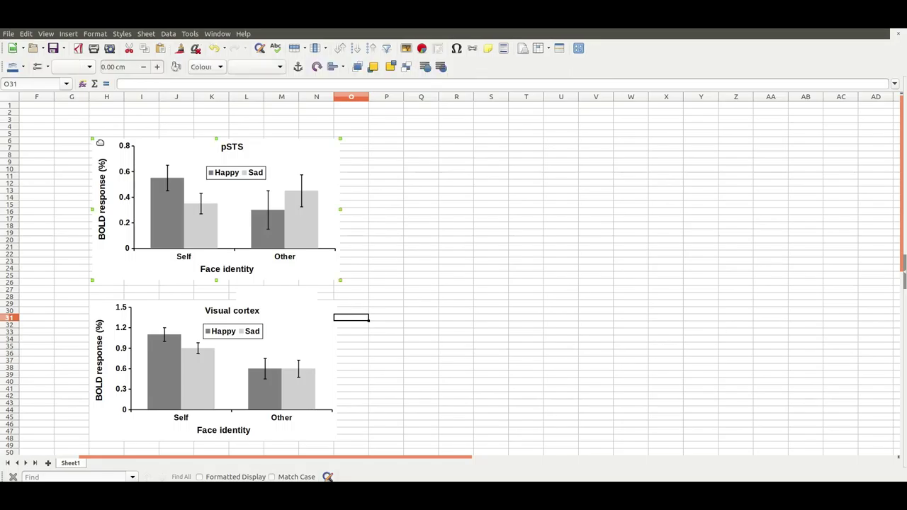
pyautogui.hotkey('alt', 'Tab')
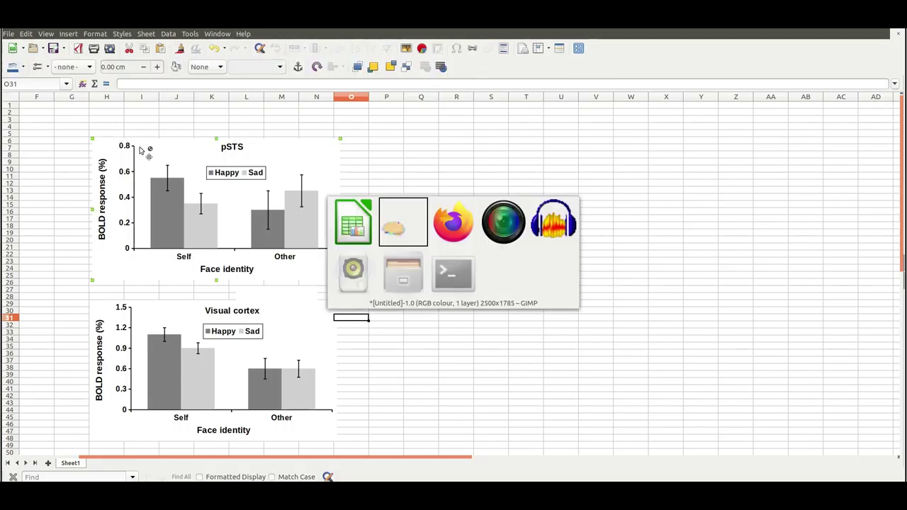
pyautogui.hotkey('ctrl', 'v')
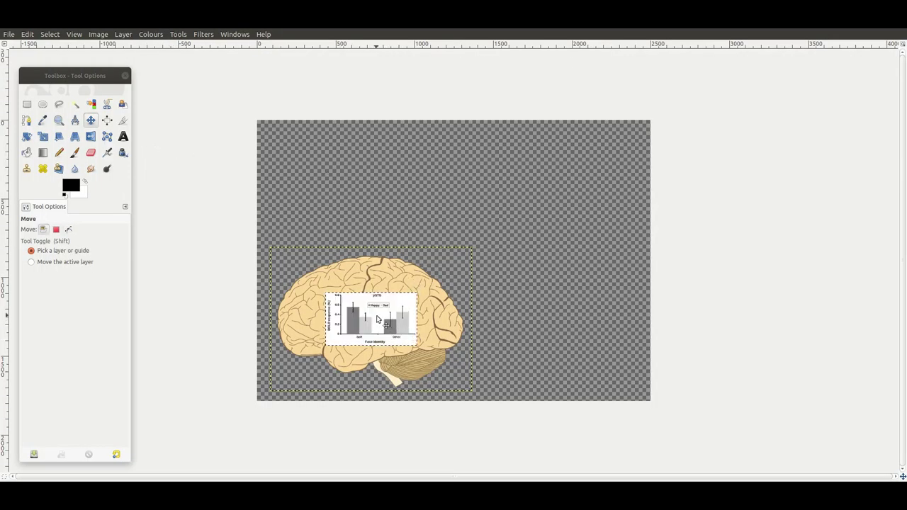
# Move the pasted pSTS chart above the brain and turn it into a new layer.
pyautogui.moveTo(376, 319); pyautogui.dragTo(382, 197)
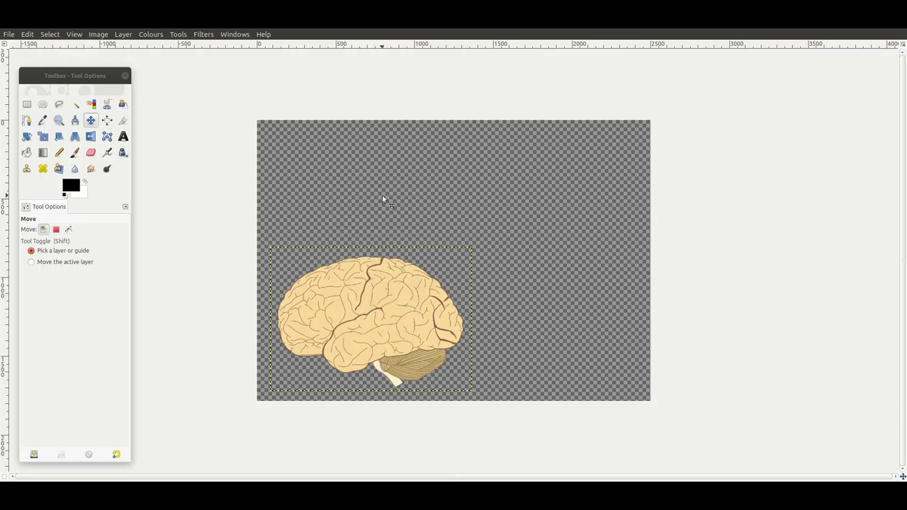
pyautogui.click(236, 34)
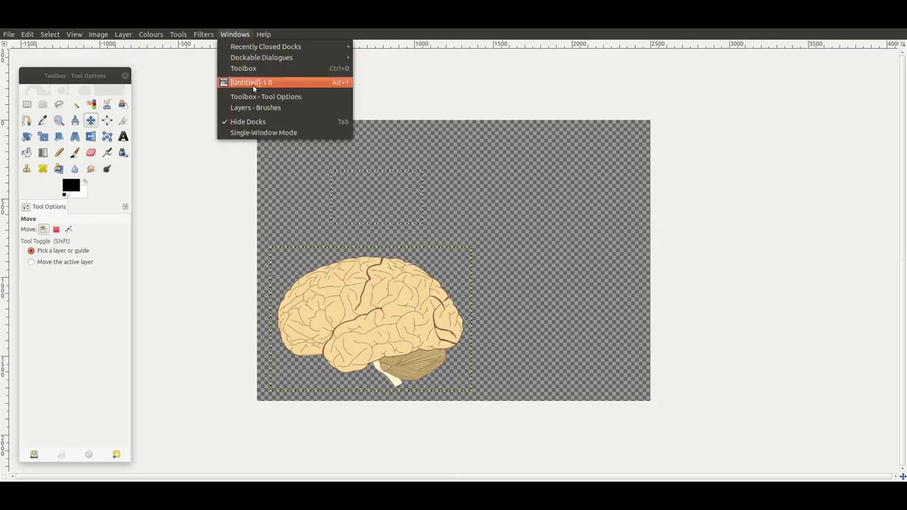
pyautogui.click(252, 108)
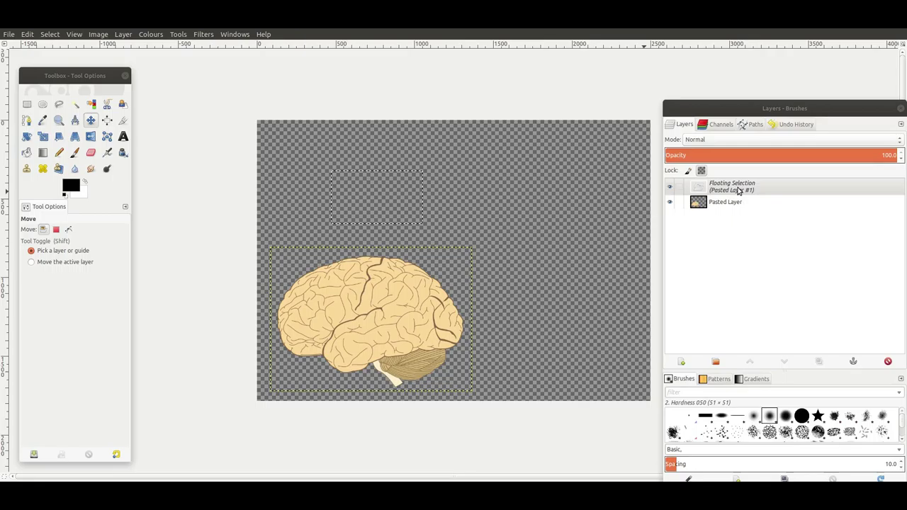
pyautogui.rightClick(705, 189)
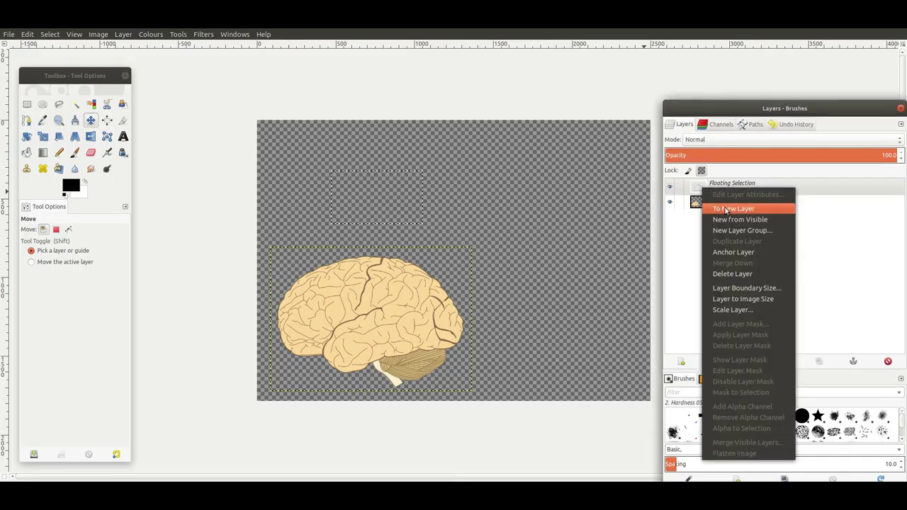
pyautogui.click(705, 145)
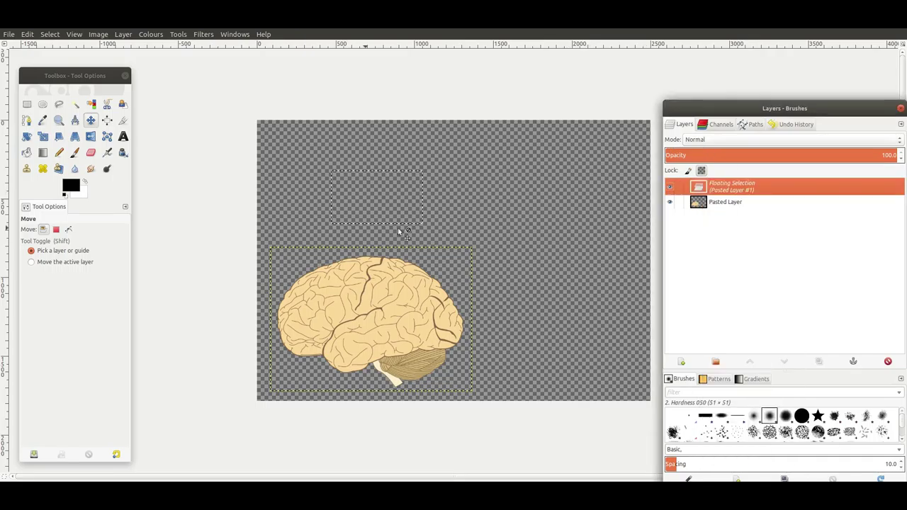
pyautogui.rightClick(712, 190)
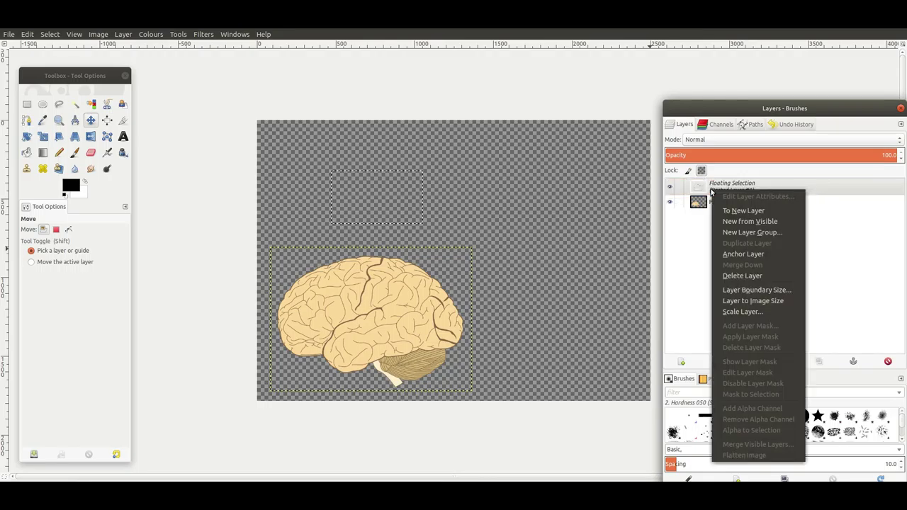
pyautogui.click(737, 210)
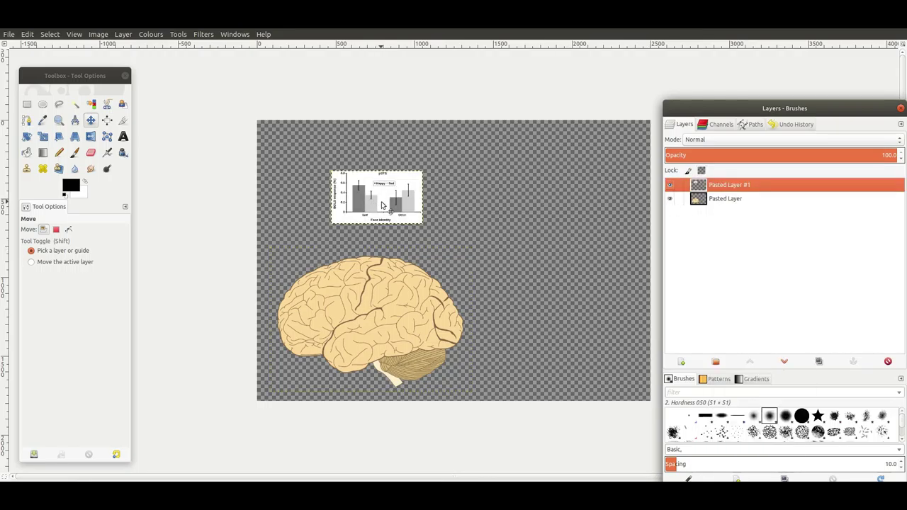
# Scale the pSTS layer to 1000 px wide, position it, and fetch the copied Visual cortex chart.
pyautogui.moveTo(382, 204); pyautogui.dragTo(346, 210)
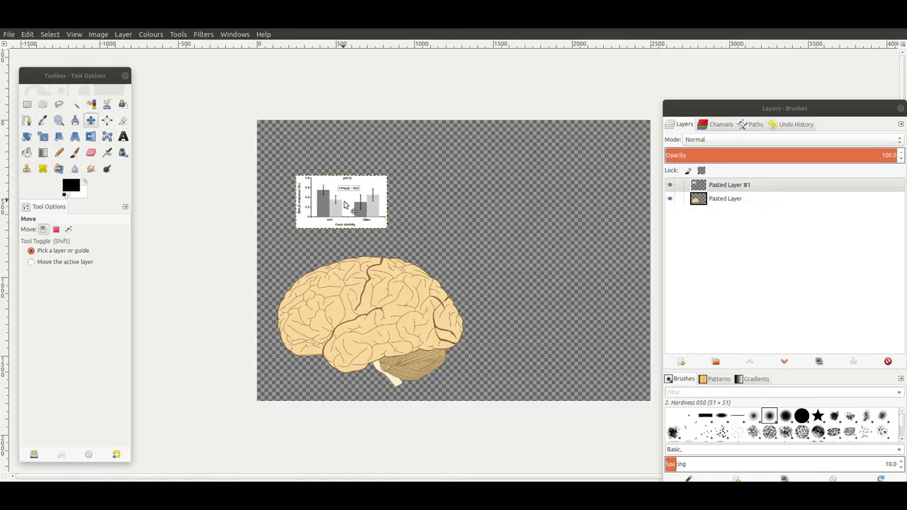
pyautogui.rightClick(344, 202)
pyautogui.moveTo(365, 270)
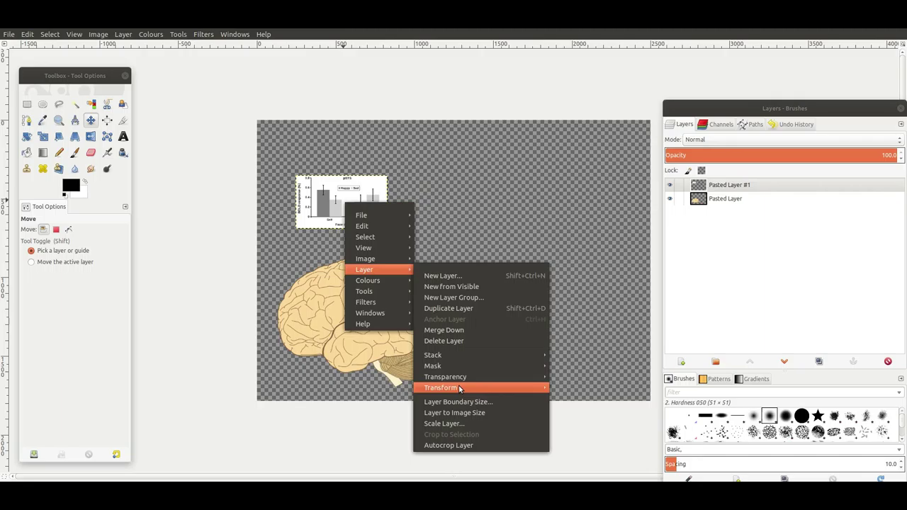
pyautogui.moveTo(460, 388)
pyautogui.click(453, 423)
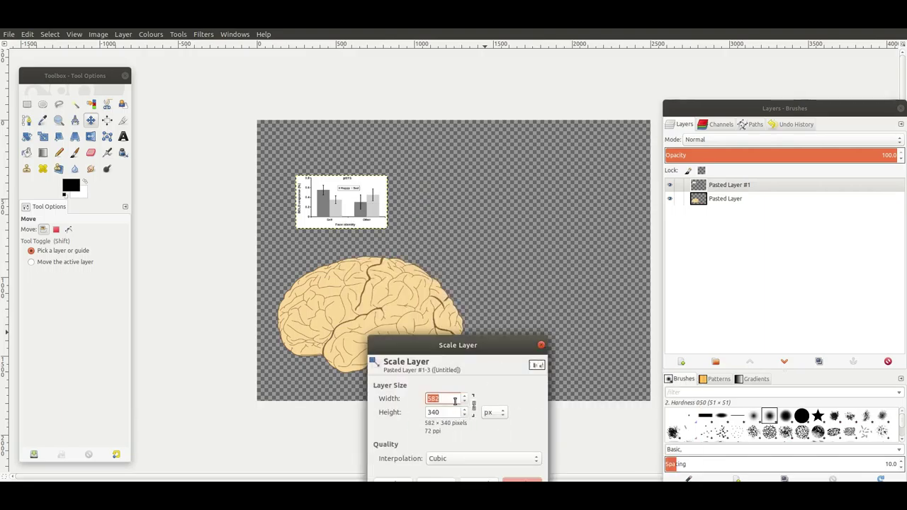
pyautogui.write('1000')
pyautogui.press('Tab')
pyautogui.click(522, 482)
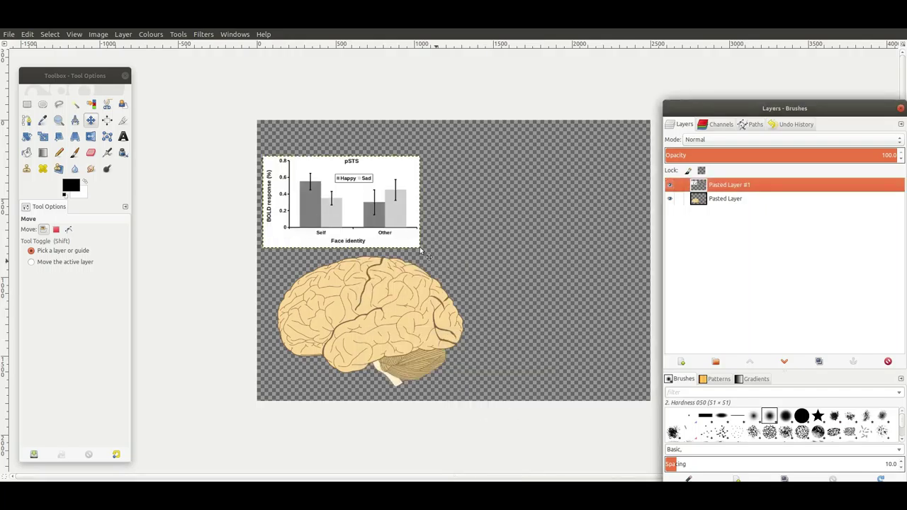
pyautogui.moveTo(359, 219); pyautogui.dragTo(394, 209)
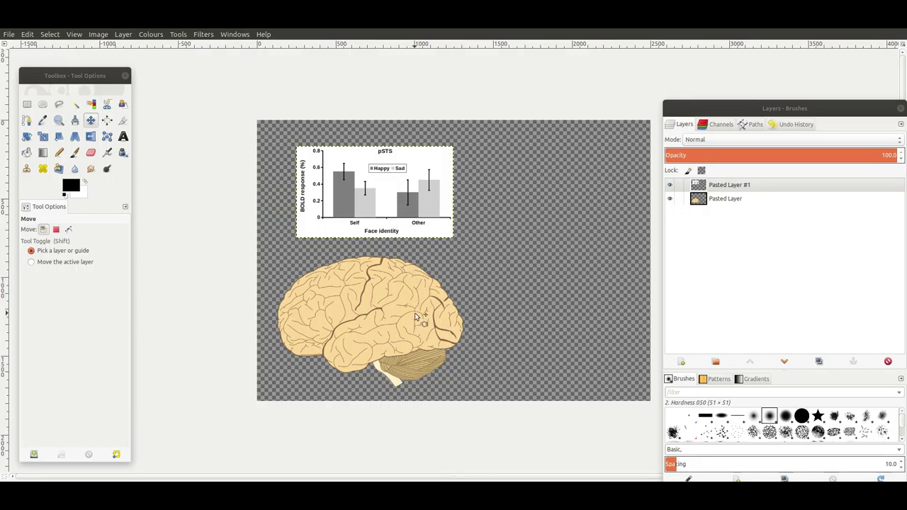
pyautogui.hotkey('alt', 'Tab')
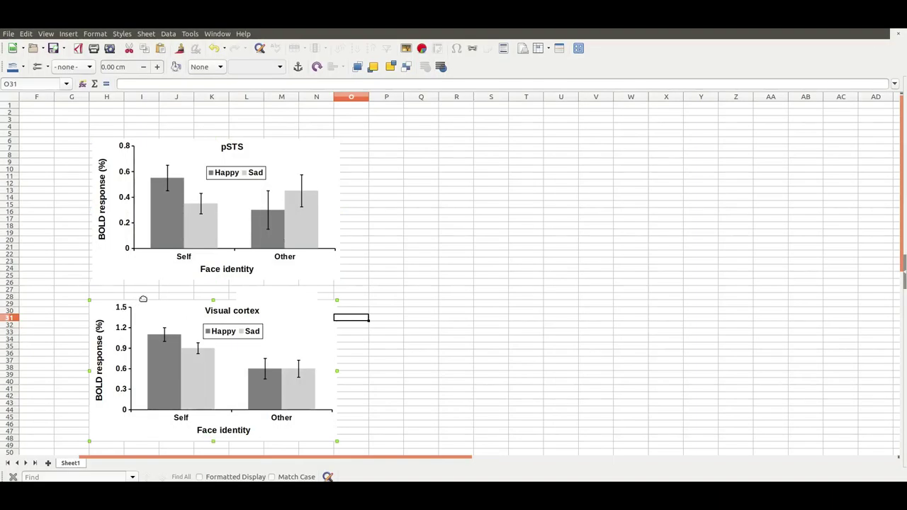
pyautogui.hotkey('alt', 'Tab')
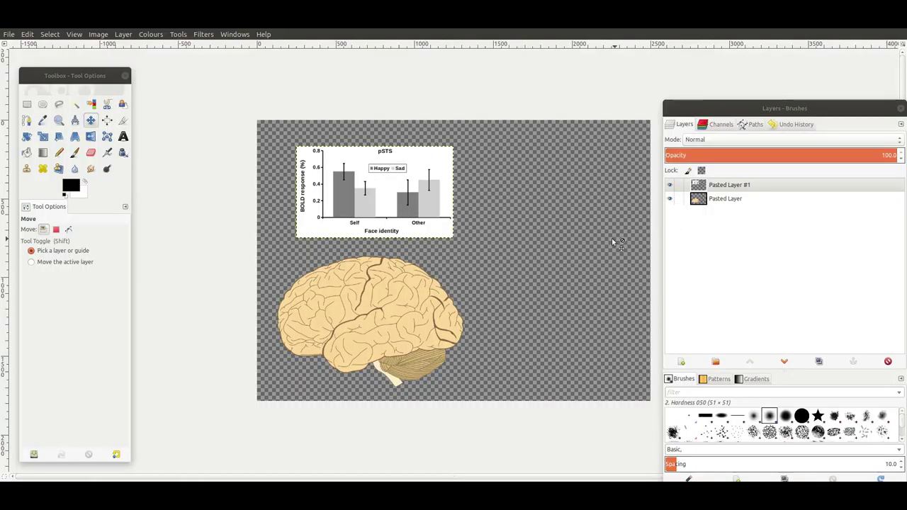
# Paste the Visual cortex chart, drag it right, and make it a new layer.
pyautogui.hotkey('ctrl', 'v')
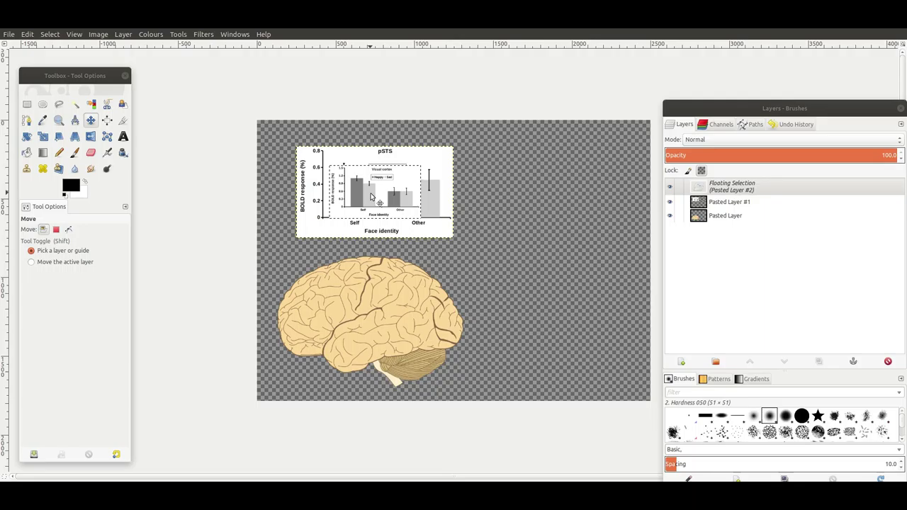
pyautogui.moveTo(370, 196); pyautogui.dragTo(538, 281)
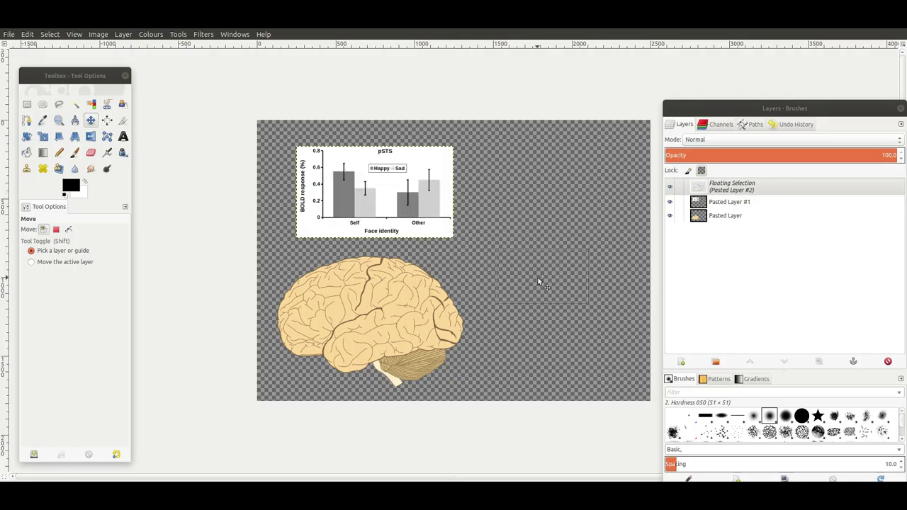
pyautogui.rightClick(713, 198)
pyautogui.click(730, 214)
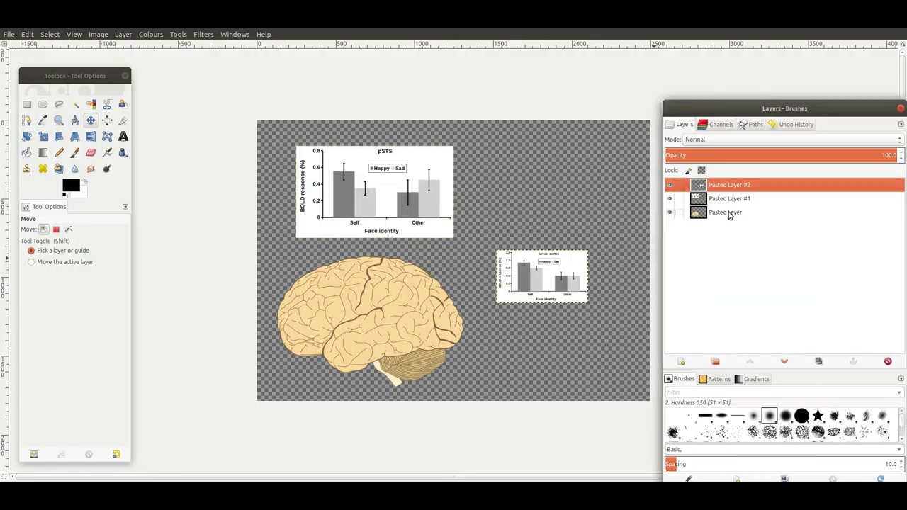
# Scale the Visual cortex layer to 1000 px wide and place it beside the brain.
pyautogui.rightClick(551, 282)
pyautogui.moveTo(587, 347)
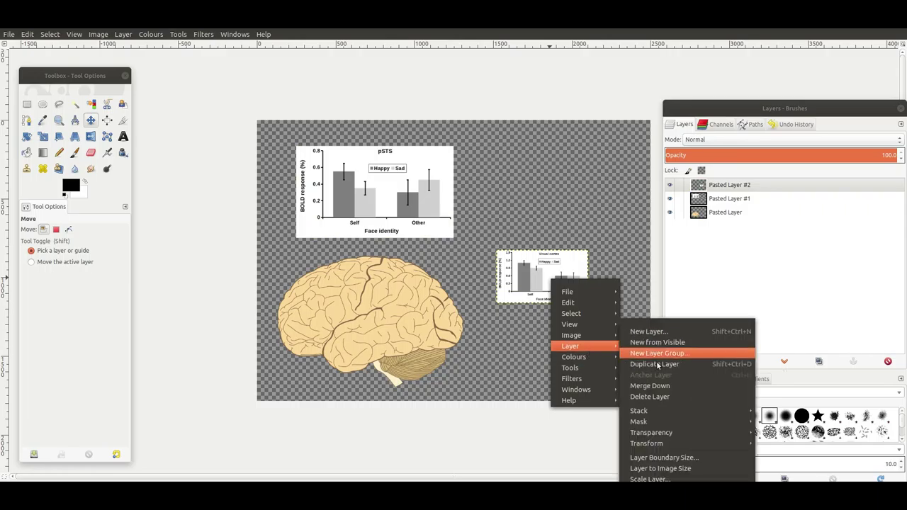
pyautogui.click(650, 479)
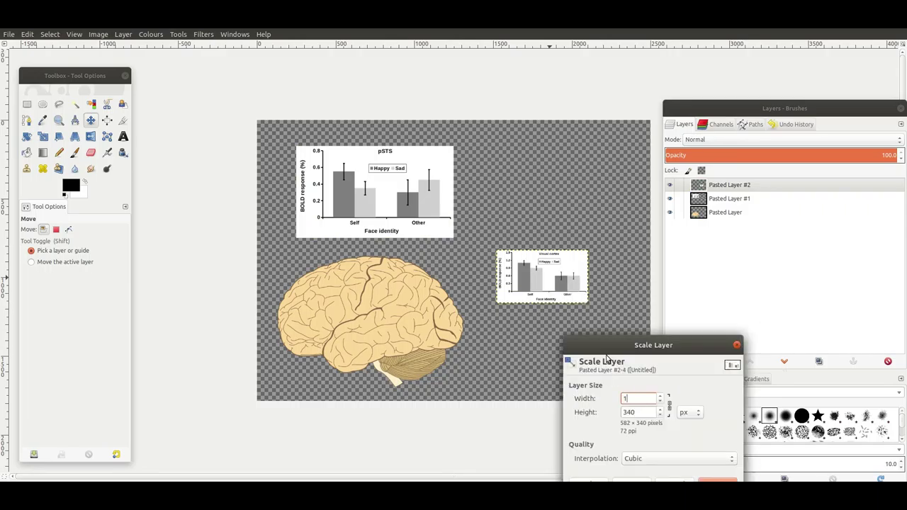
pyautogui.write('1000')
pyautogui.press('Tab')
pyautogui.press('Return')
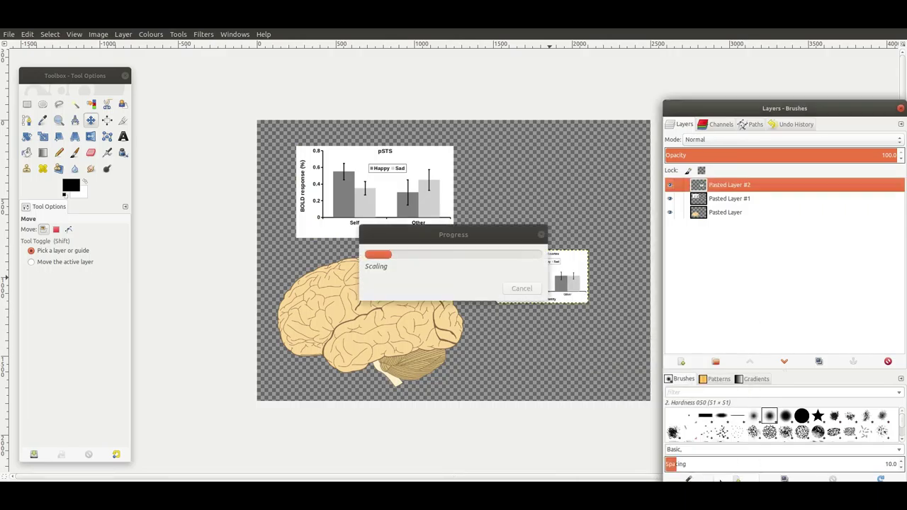
pyautogui.moveTo(535, 262); pyautogui.dragTo(559, 319)
pyautogui.click(376, 318)
pyautogui.moveTo(377, 318)
pyautogui.mouseDown()
pyautogui.moveTo(386, 320)
pyautogui.moveTo(372, 317)
pyautogui.mouseUp()
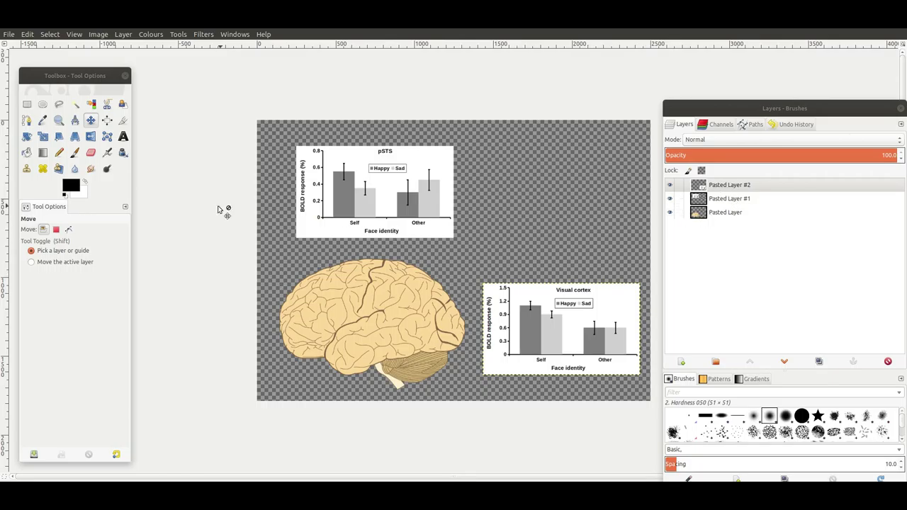
pyautogui.click(125, 35)
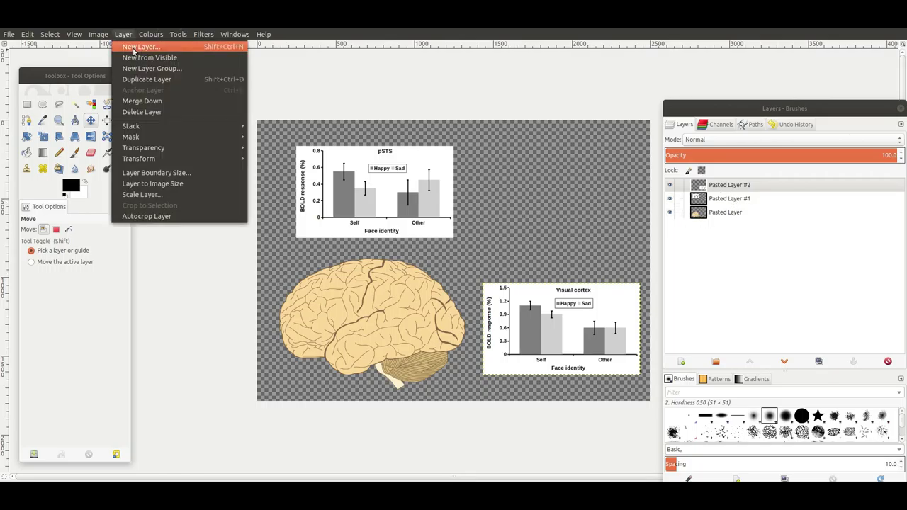
# Add a white-filled layer and move it to the bottom of the layer stack.
pyautogui.click(133, 50)
pyautogui.click(412, 318)
pyautogui.click(494, 353)
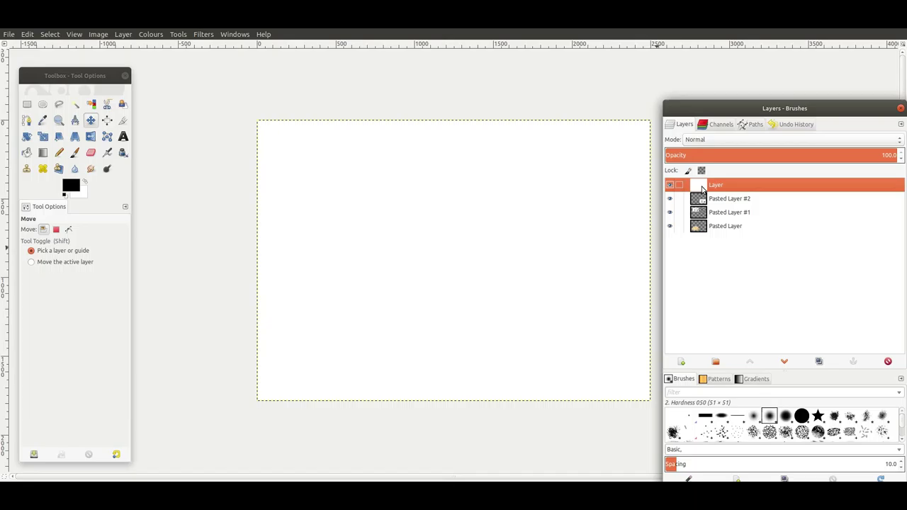
pyautogui.moveTo(702, 189); pyautogui.dragTo(704, 235)
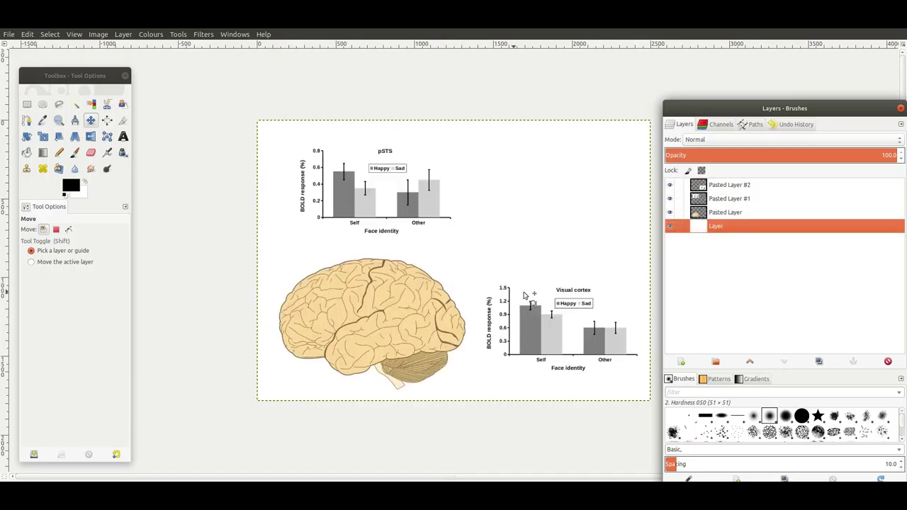
pyautogui.moveTo(723, 108); pyautogui.dragTo(736, 108)
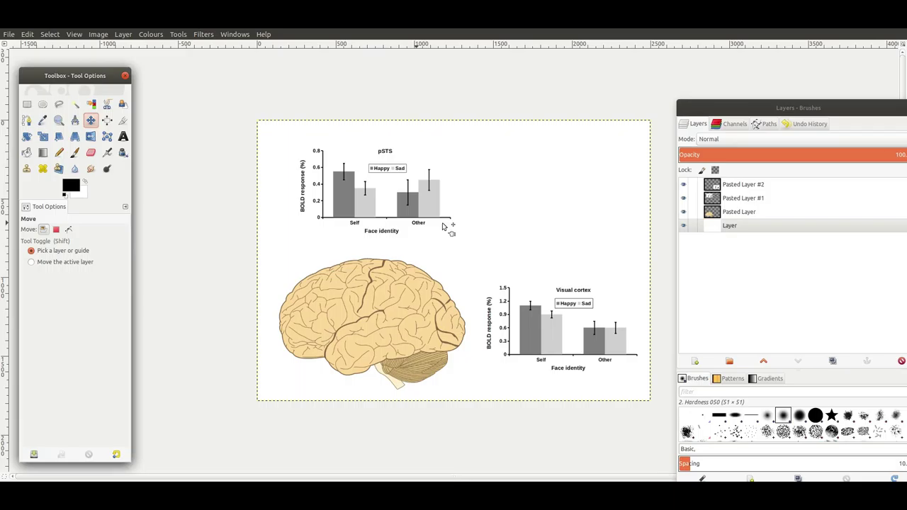
# Drag the brain layer slightly left, under the pSTS chart, then select the pSTS chart layer.
pyautogui.click(708, 212)
pyautogui.moveTo(367, 316); pyautogui.dragTo(351, 327)
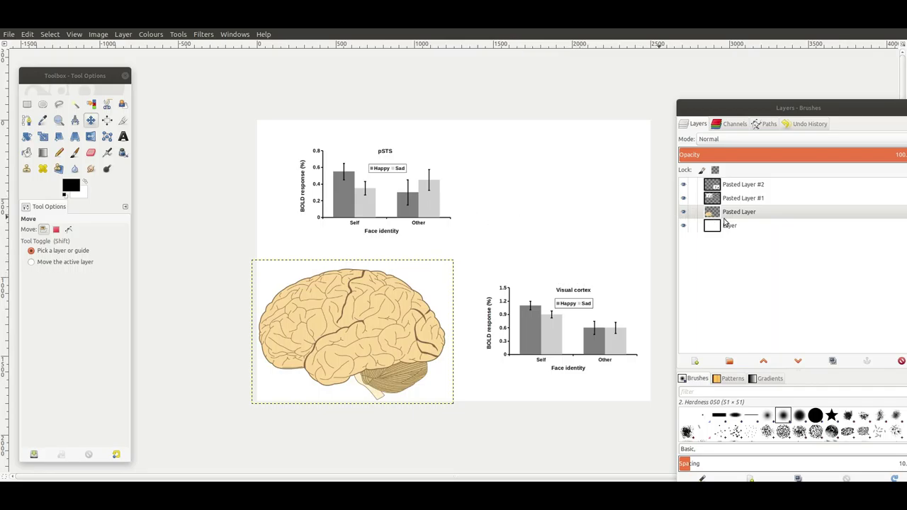
pyautogui.click(736, 202)
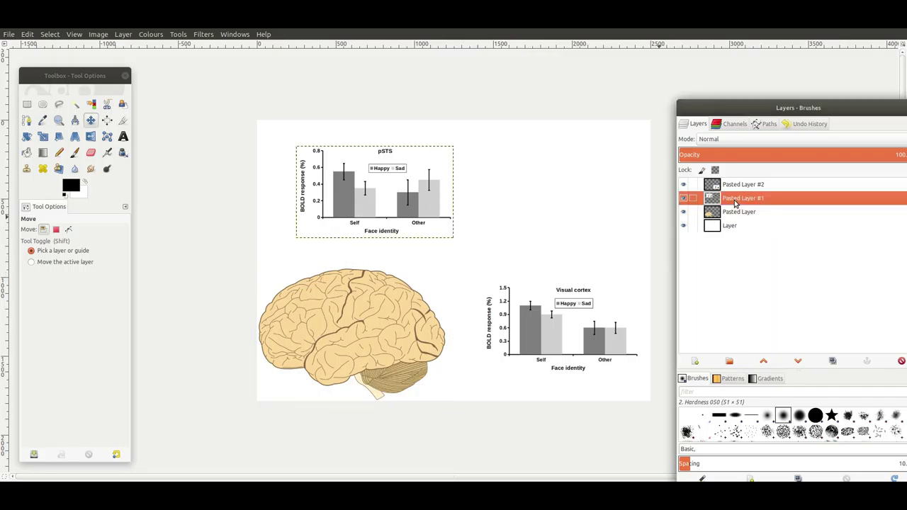
# Scale the pSTS chart layer to 1250 × 730 pixels and nudge it left and down.
pyautogui.rightClick(358, 201)
pyautogui.moveTo(387, 287)
pyautogui.moveTo(390, 265)
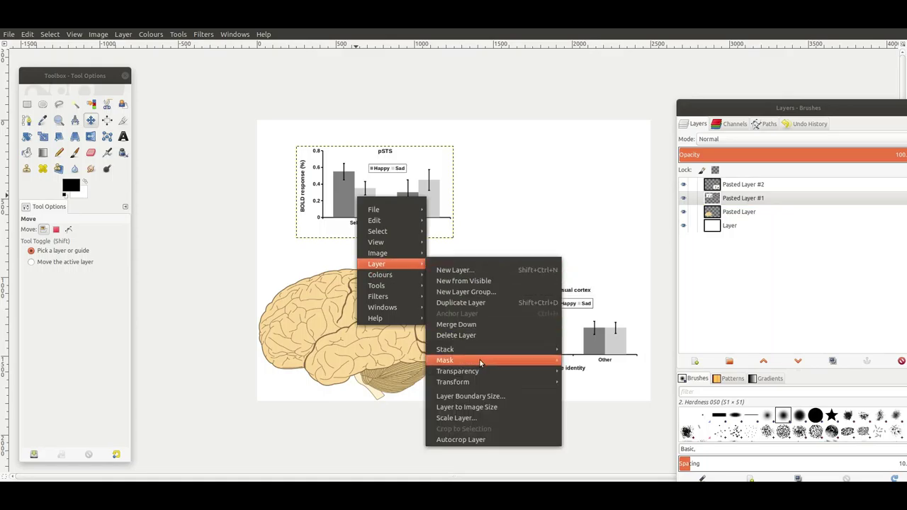
pyautogui.click(456, 418)
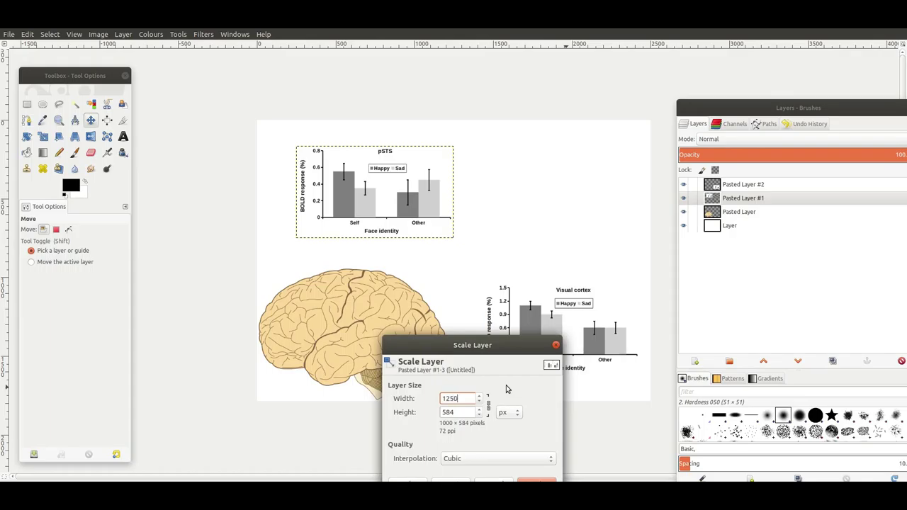
pyautogui.press('Tab')
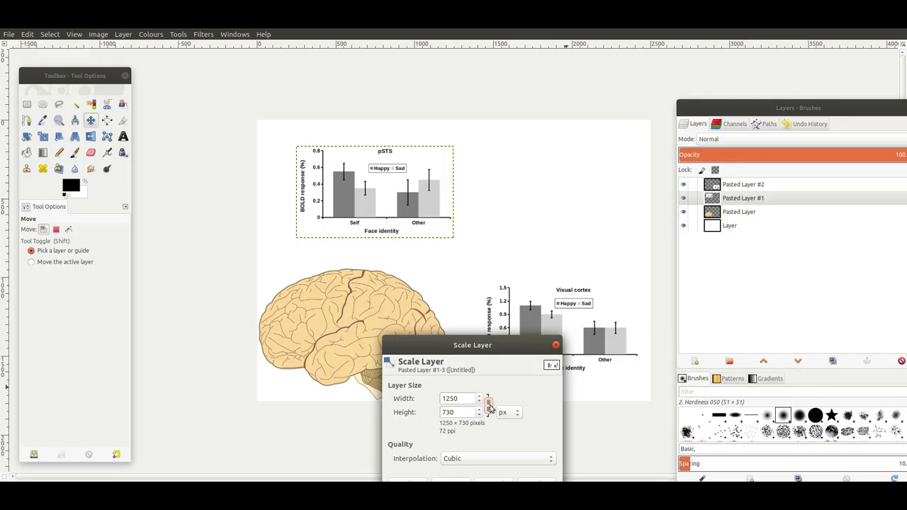
pyautogui.click(537, 482)
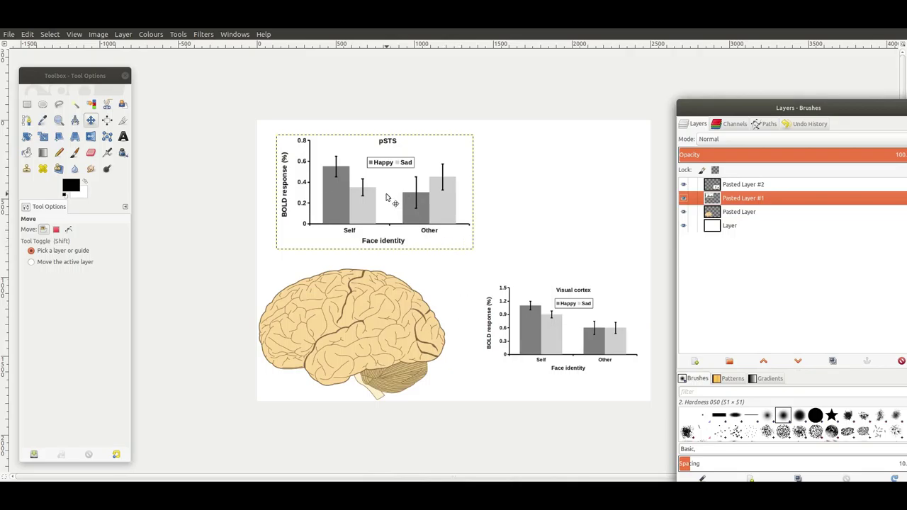
pyautogui.moveTo(371, 202)
pyautogui.mouseDown()
pyautogui.moveTo(357, 215)
pyautogui.moveTo(355, 208)
pyautogui.mouseUp()
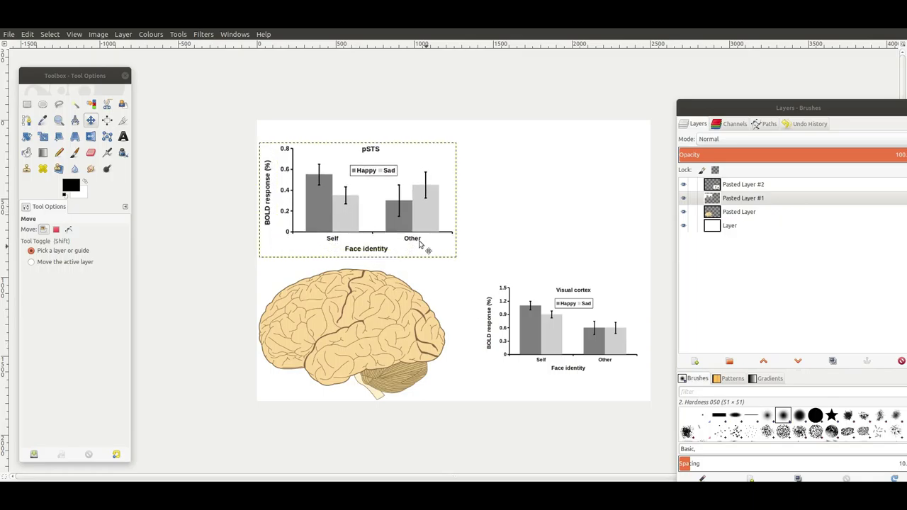
pyautogui.rightClick(552, 333)
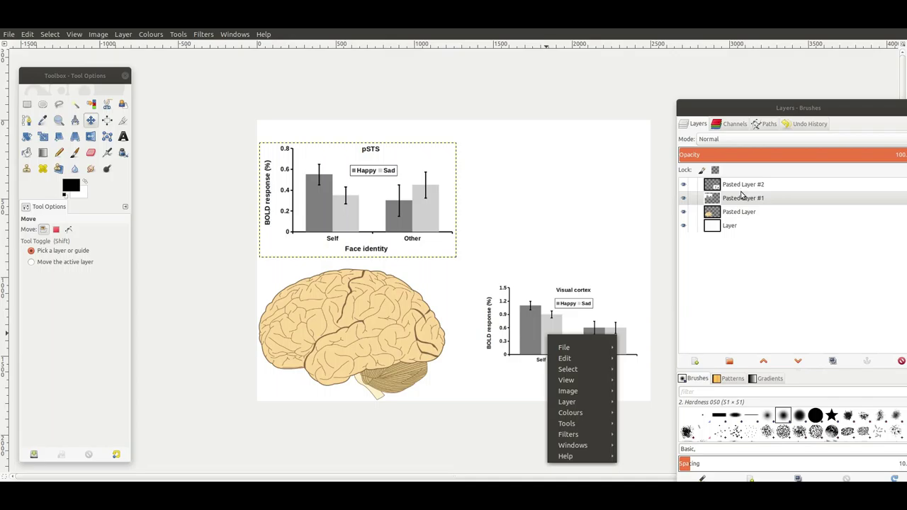
# Scale the Visual cortex chart layer to 1250 pixels wide and shift it slightly left.
pyautogui.click(742, 184)
pyautogui.click(742, 185)
pyautogui.rightClick(543, 335)
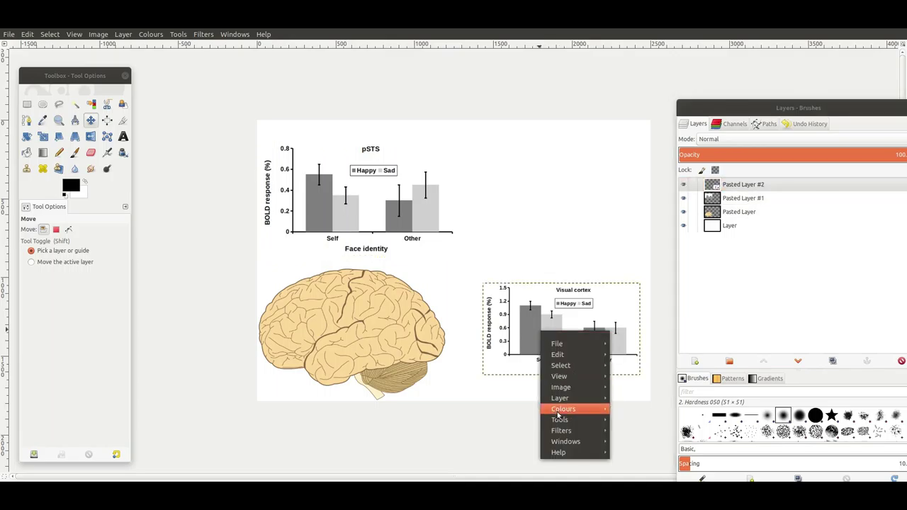
pyautogui.moveTo(560, 398)
pyautogui.click(659, 477)
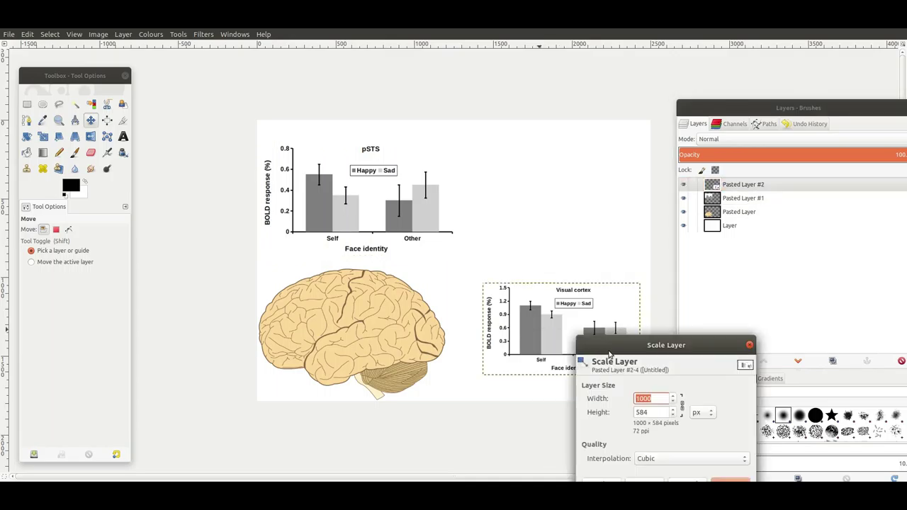
pyautogui.write('1250')
pyautogui.press('Return')
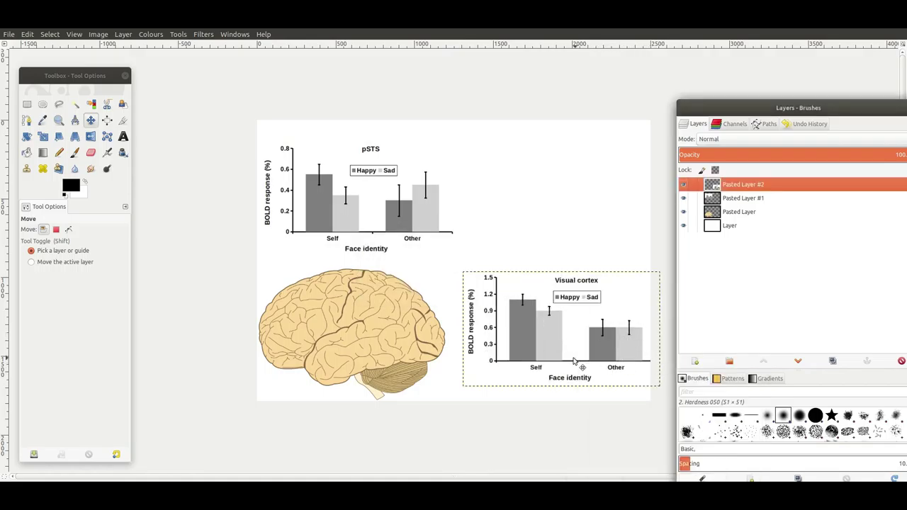
pyautogui.moveTo(551, 348); pyautogui.dragTo(541, 348)
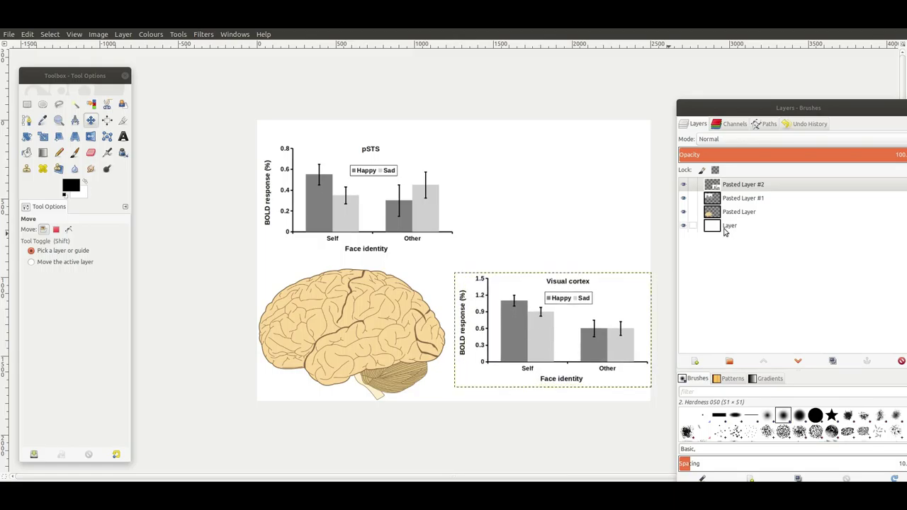
pyautogui.click(724, 231)
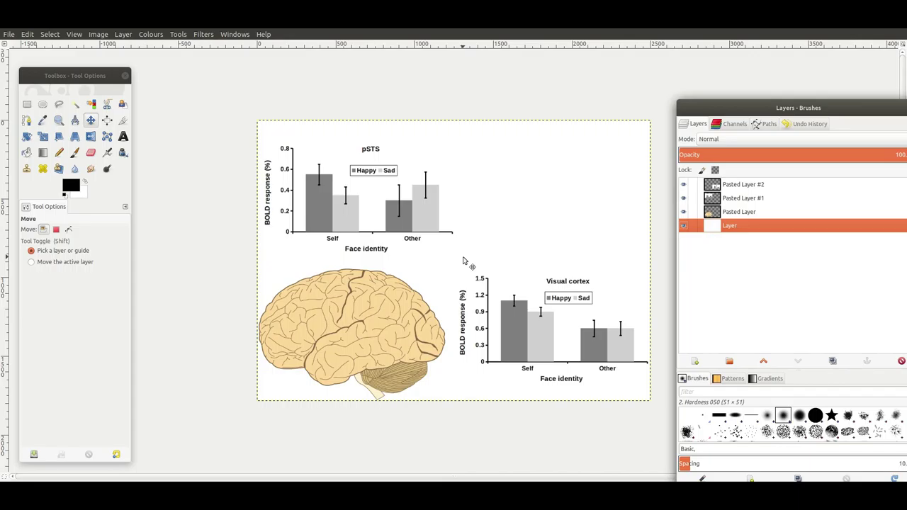
# Switch to the Pencil tool and merge the brain layer down into the white background.
pyautogui.press('n')
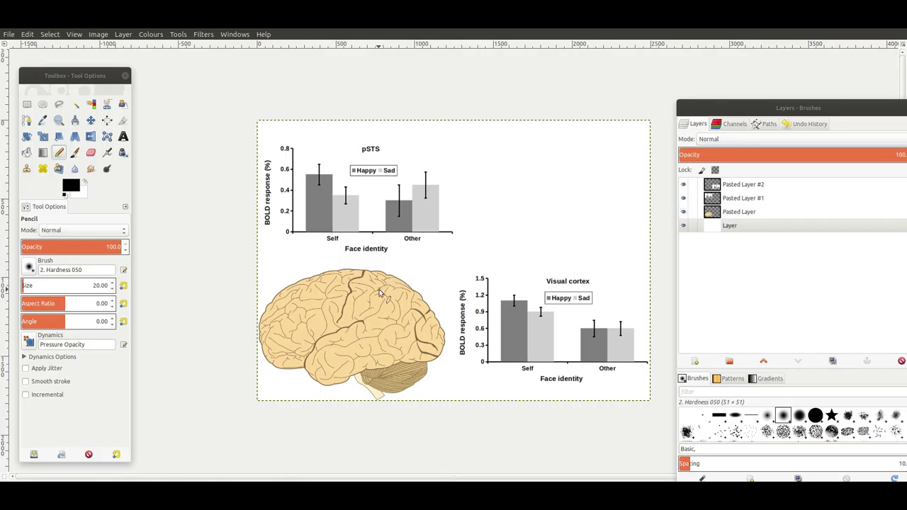
pyautogui.click(711, 216)
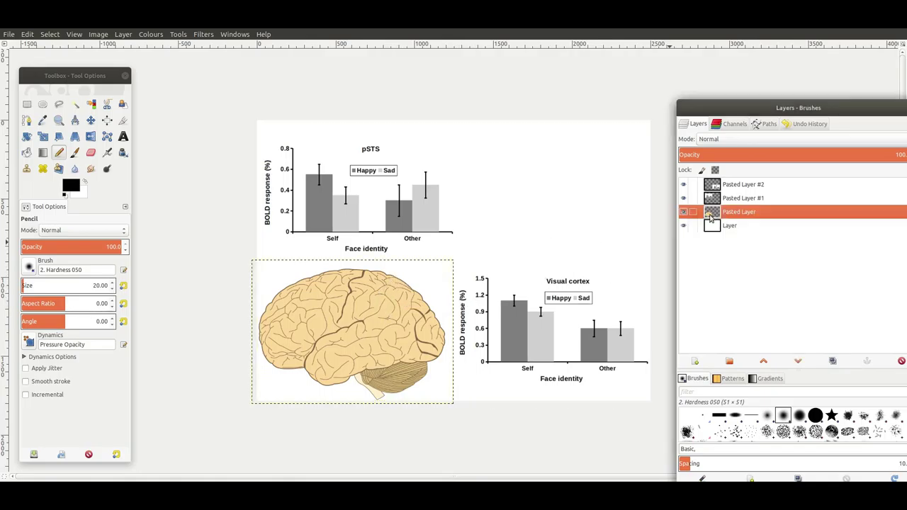
pyautogui.rightClick(711, 217)
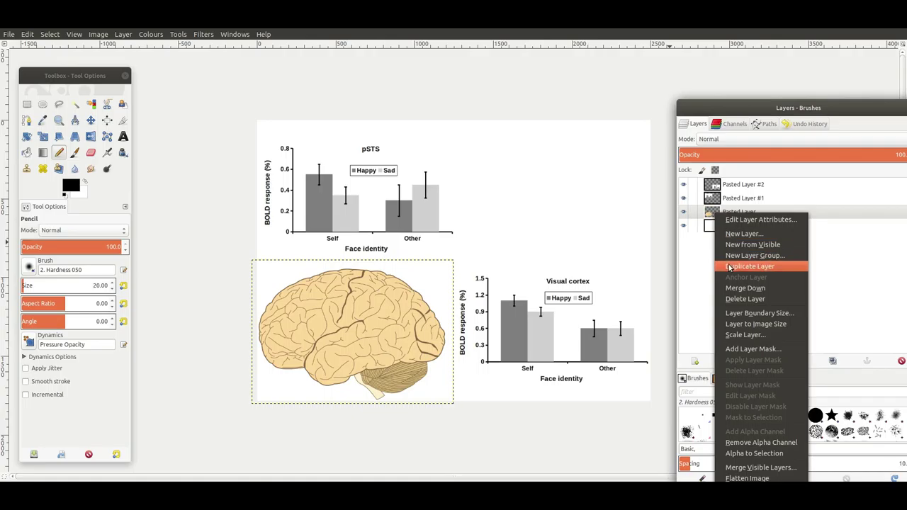
pyautogui.click(744, 288)
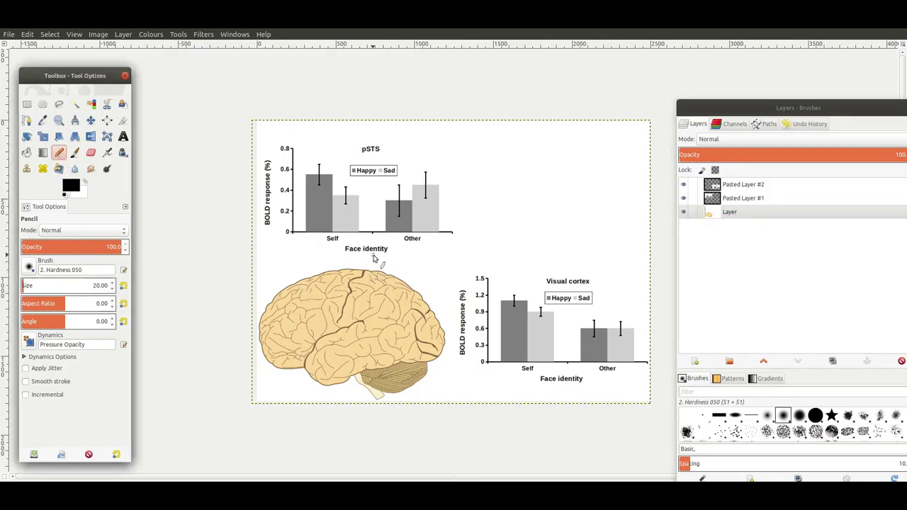
# Draw straight black pencil lines from the brain to the pSTS and Visual cortex charts.
pyautogui.keyDown('shift'); pyautogui.click(390, 324); pyautogui.keyUp('shift')
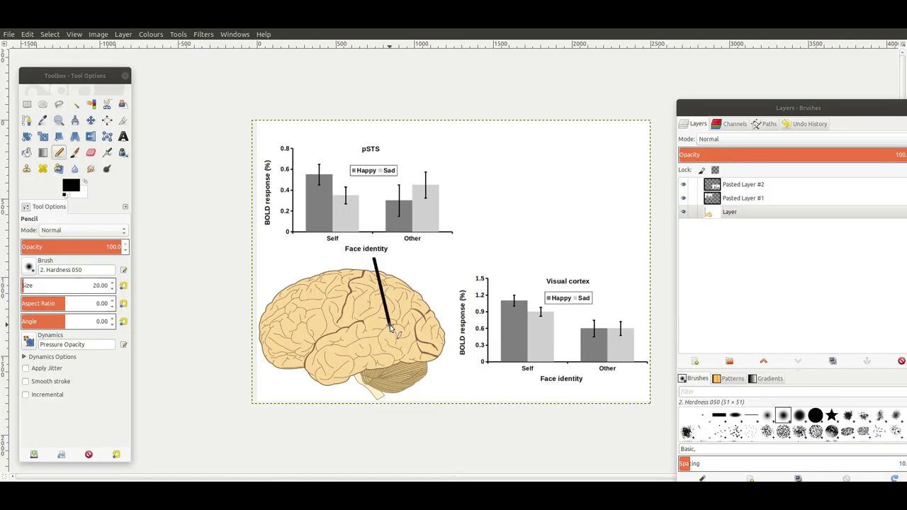
pyautogui.keyDown('shift'); pyautogui.click(431, 343); pyautogui.keyUp('shift')
# Start Export As and change the file name to brain.png.
pyautogui.click(9, 34)
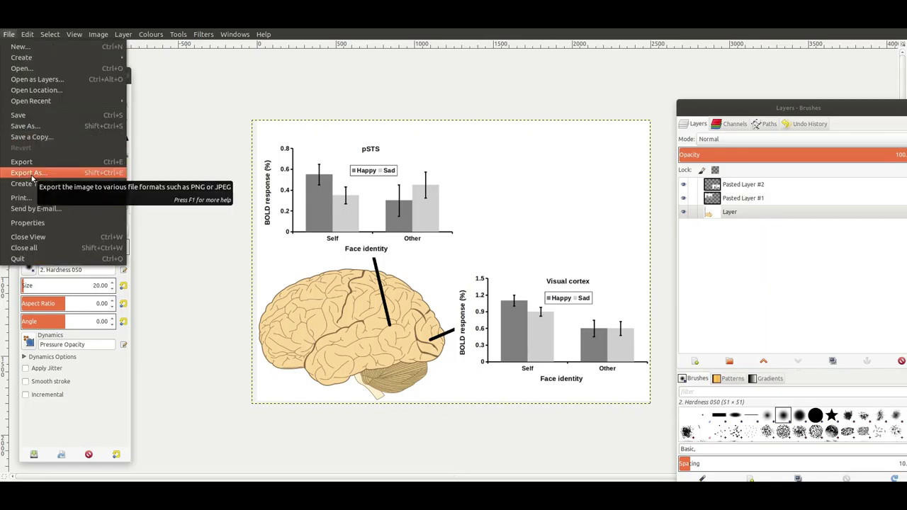
pyautogui.click(31, 176)
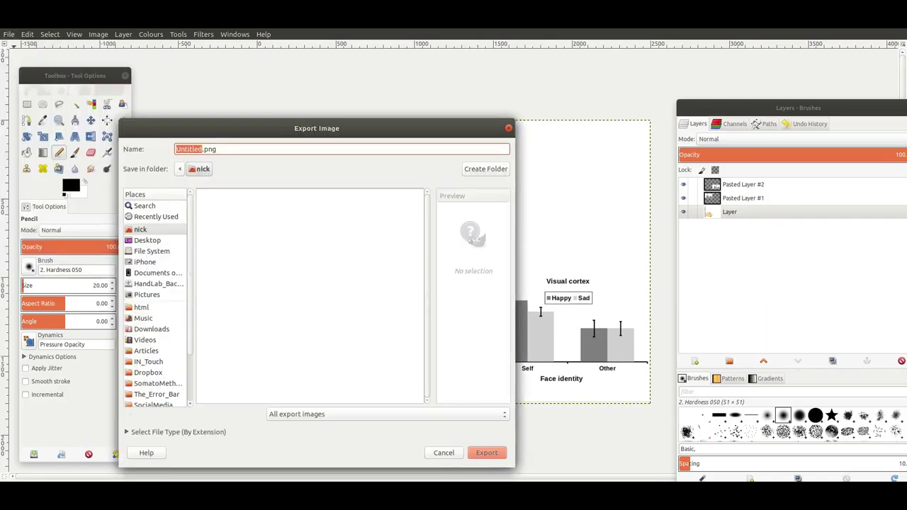
pyautogui.click(202, 150)
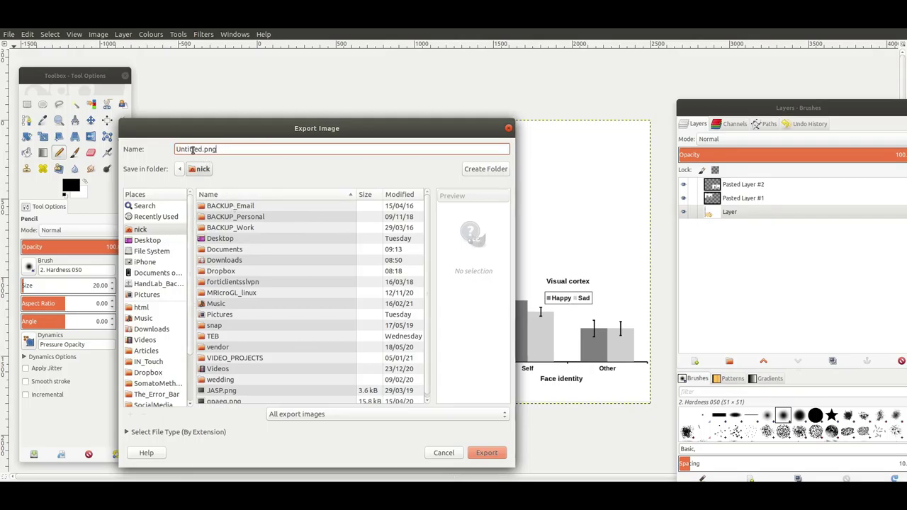
pyautogui.moveTo(201, 149); pyautogui.dragTo(165, 147)
pyautogui.write('brain')
# Export brain.png into VIDEO_PROJECTS > TEACHING > SNR, accepting the default PNG options.
pyautogui.scroll(-3, 139, 327)
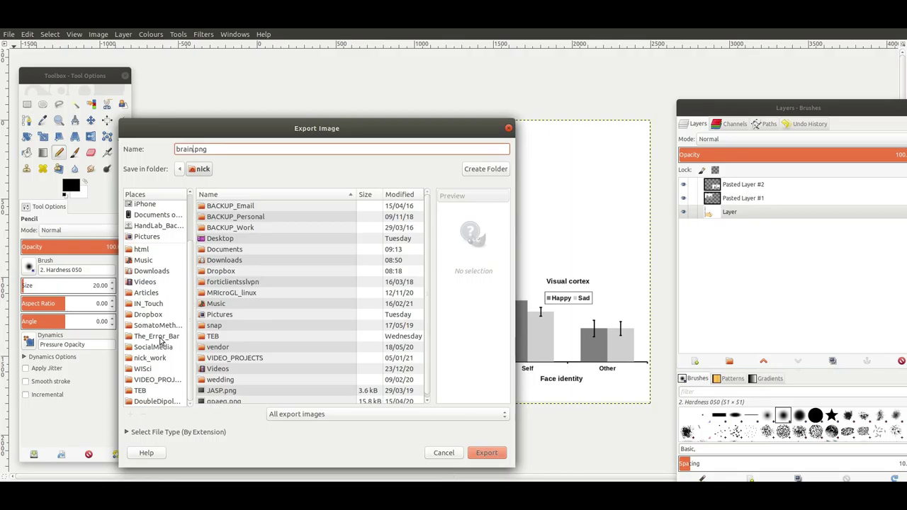
pyautogui.click(152, 380)
pyautogui.doubleClick(217, 249)
pyautogui.doubleClick(212, 230)
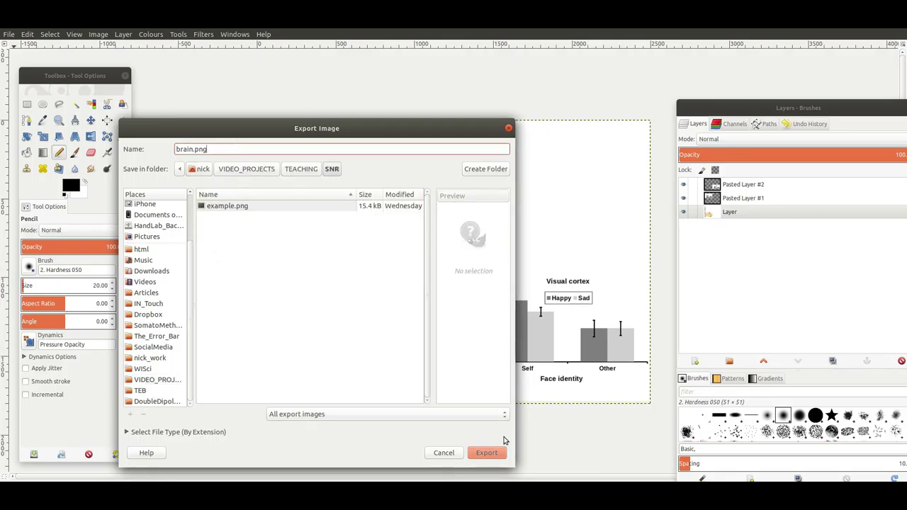
pyautogui.click(488, 453)
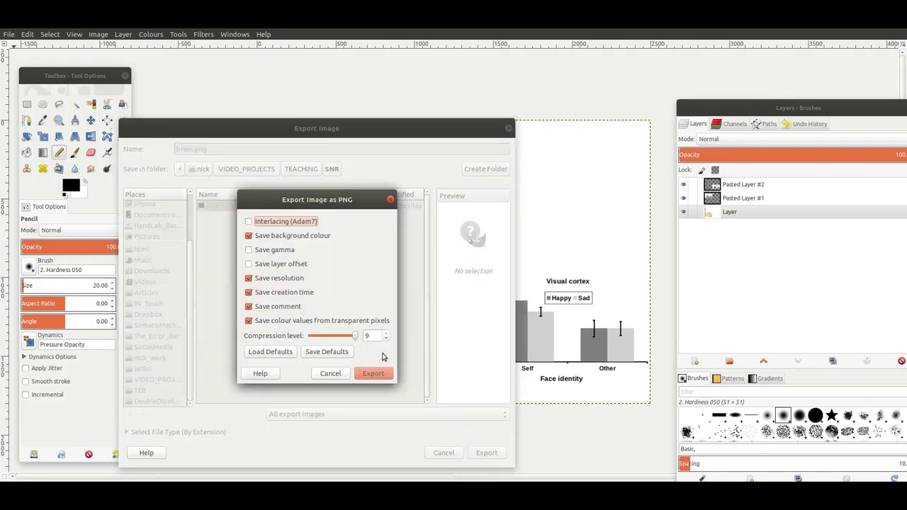
pyautogui.click(371, 374)
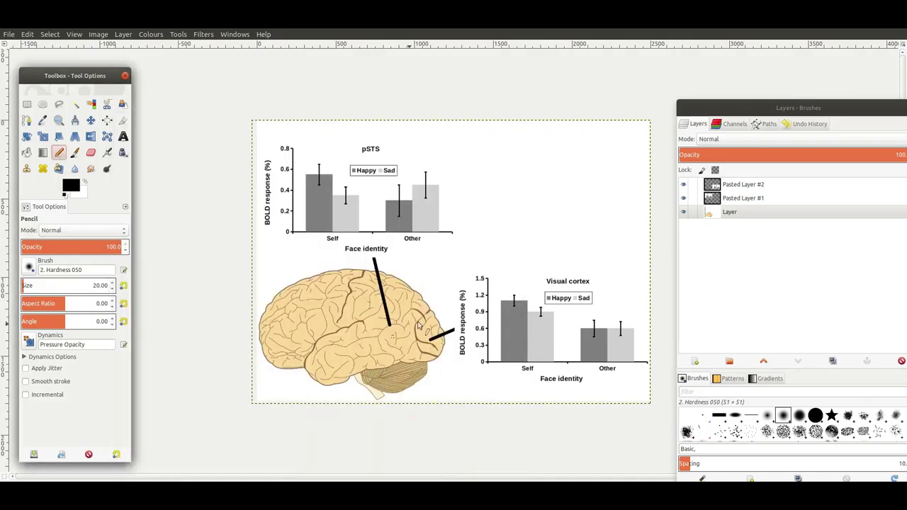